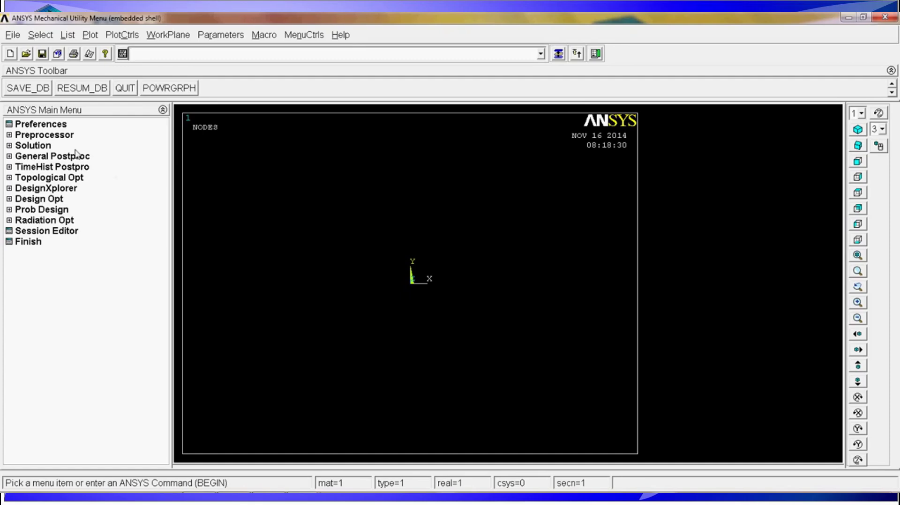
- Expand Preprocessor > Modeling > Create > Keypoints to list the keypoint creation methods
{"action": "left_click", "coordinate": [64, 137]}
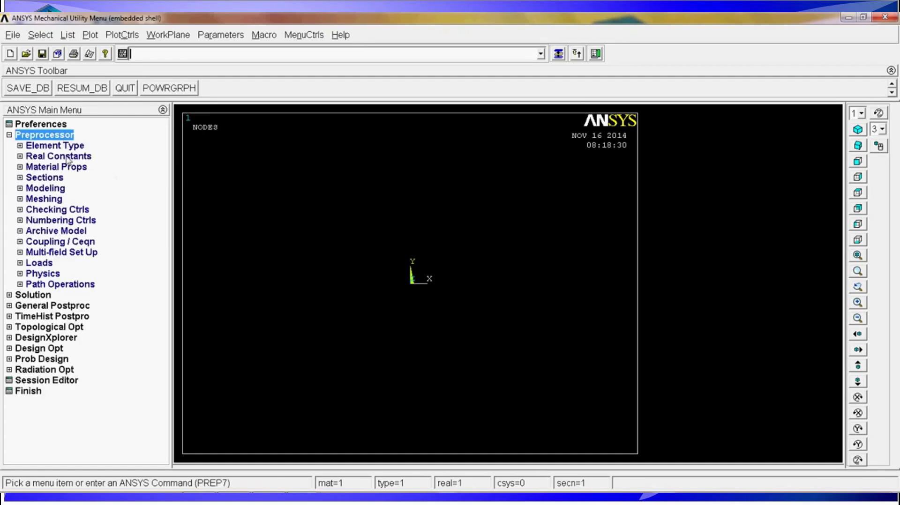
{"action": "left_click", "coordinate": [56, 189]}
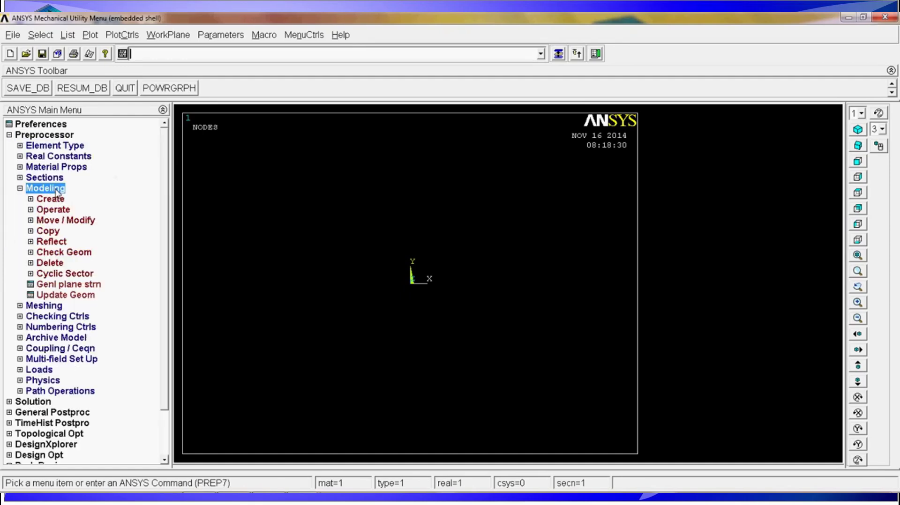
{"action": "left_click", "coordinate": [53, 201]}
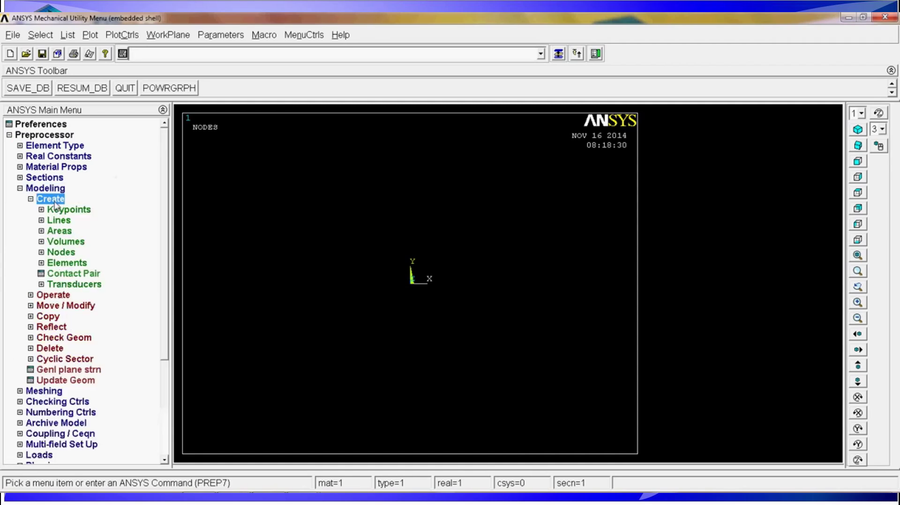
{"action": "left_click", "coordinate": [75, 211]}
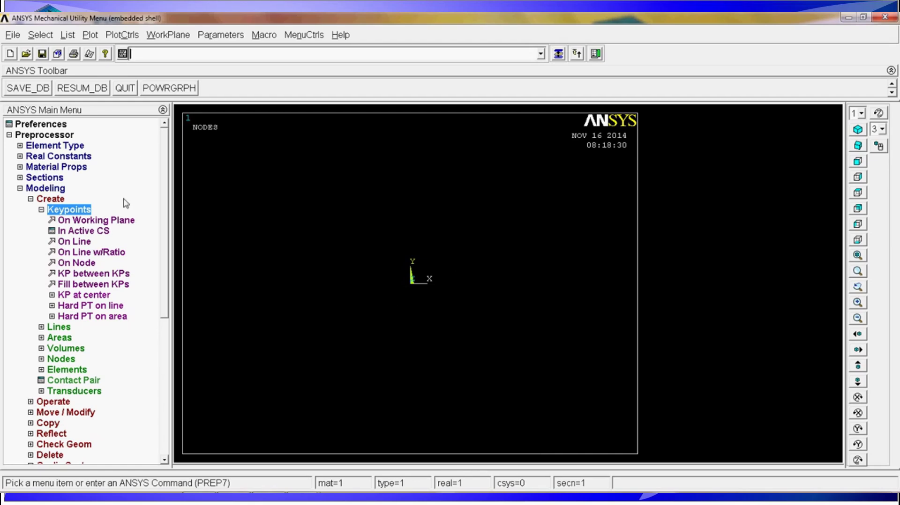
- Create keypoint 1 at the origin (0,0,0) in the active coordinate system
{"action": "left_click", "coordinate": [97, 232]}
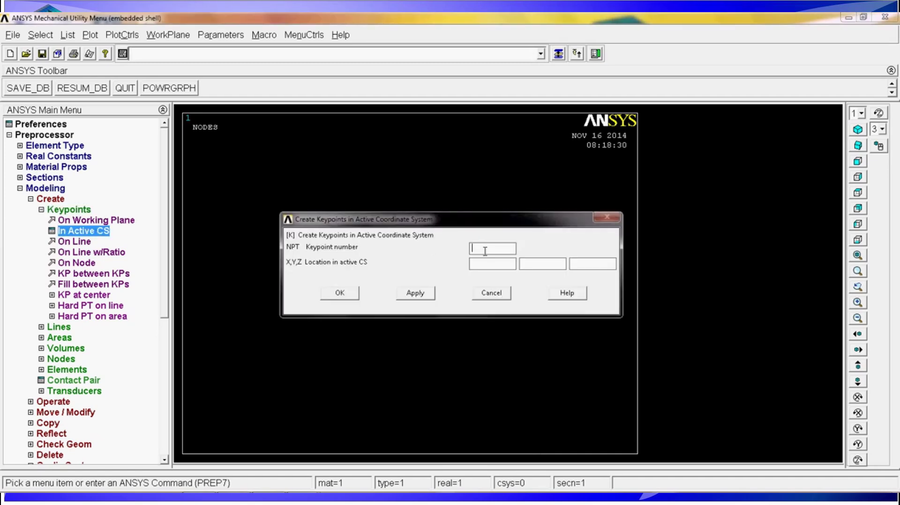
{"action": "left_click", "coordinate": [486, 252]}
{"action": "type", "text": "1"}
{"action": "key", "text": "Tab"}
{"action": "type", "text": "0"}
{"action": "key", "text": "Tab"}
{"action": "type", "text": "0"}
{"action": "key", "text": "Tab"}
{"action": "type", "text": "0"}
{"action": "left_click", "coordinate": [416, 294]}
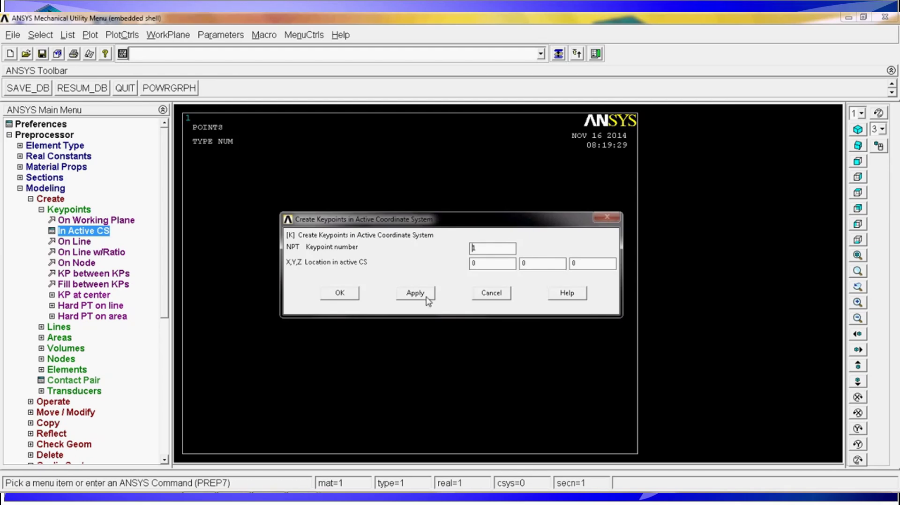
- Create keypoint 2 at (1,0,0)
{"action": "left_click", "coordinate": [485, 248]}
{"action": "key", "text": "BackSpace"}
{"action": "type", "text": "2"}
{"action": "key", "text": "Tab"}
{"action": "type", "text": "1"}
{"action": "left_click", "coordinate": [415, 293]}
- Create keypoint 3 at (1,1,0)
{"action": "key", "text": "Delete"}
{"action": "type", "text": "3"}
{"action": "key", "text": "Tab"}
{"action": "type", "text": "1"}
{"action": "left_click", "coordinate": [417, 299]}
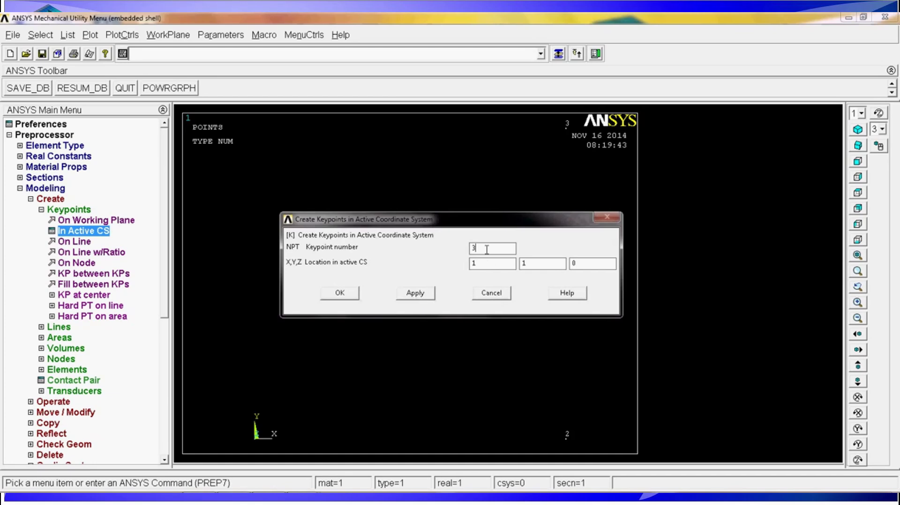
- Create keypoint 4 at (0,1,0) and finish adding keypoints
{"action": "key", "text": "BackSpace"}
{"action": "type", "text": "4"}
{"action": "key", "text": "BackSpace"}
{"action": "type", "text": "0"}
{"action": "left_click", "coordinate": [348, 295]}
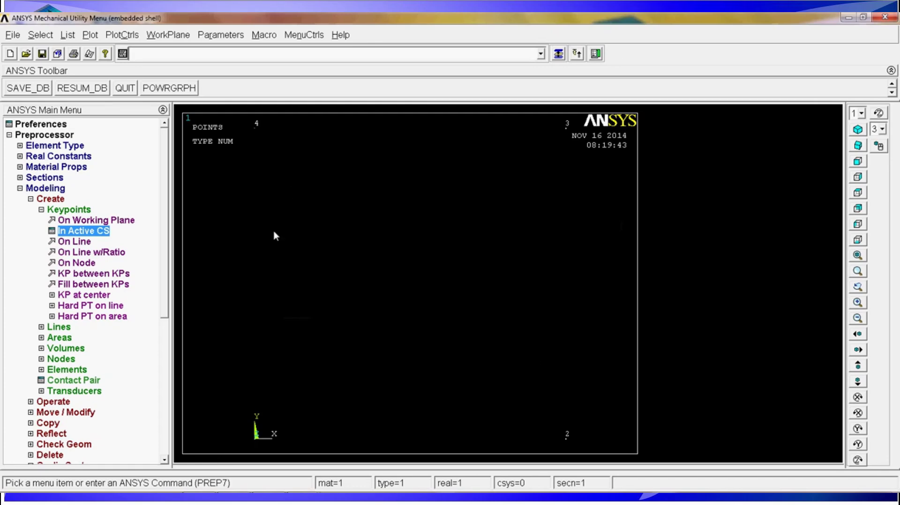
{"action": "left_click", "coordinate": [44, 200]}
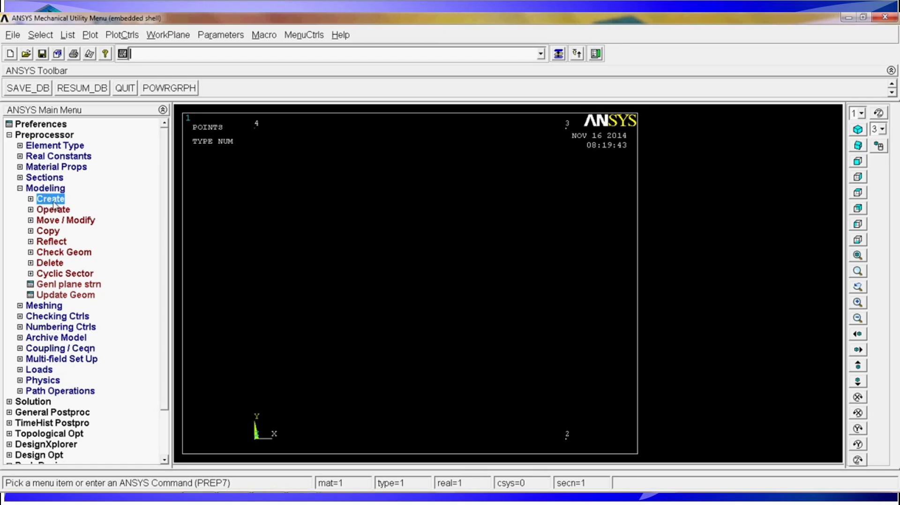
- Create an arbitrary area through keypoints, picking 1, 2, 3 and 4 in order
{"action": "left_click", "coordinate": [52, 199]}
{"action": "left_click", "coordinate": [59, 209]}
{"action": "left_click", "coordinate": [60, 211]}
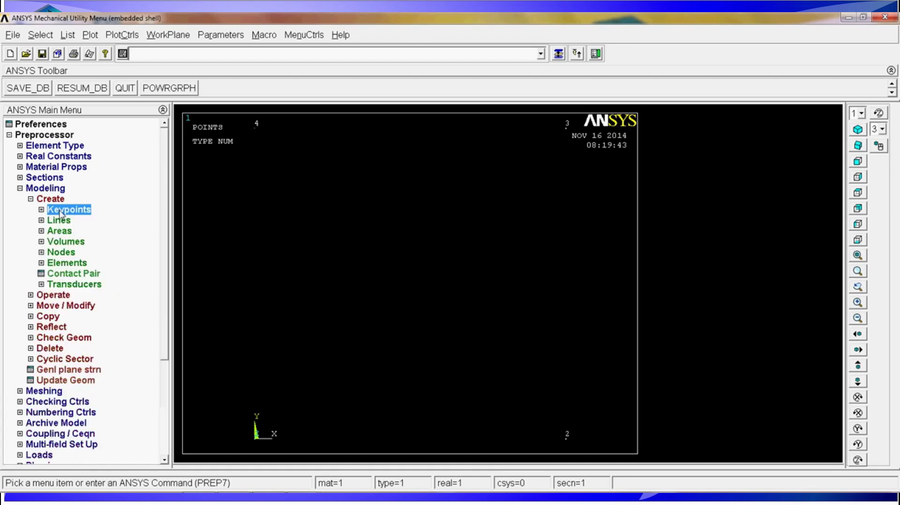
{"action": "left_click", "coordinate": [62, 231]}
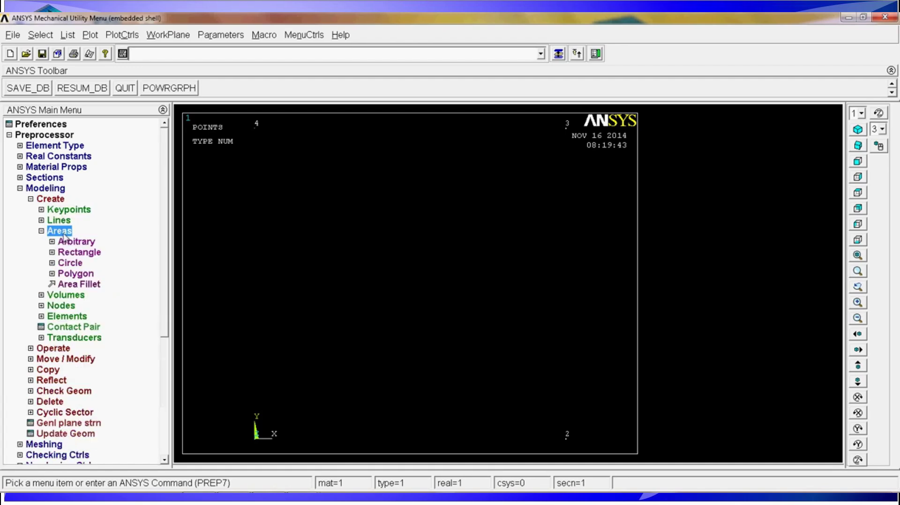
{"action": "left_click", "coordinate": [85, 246]}
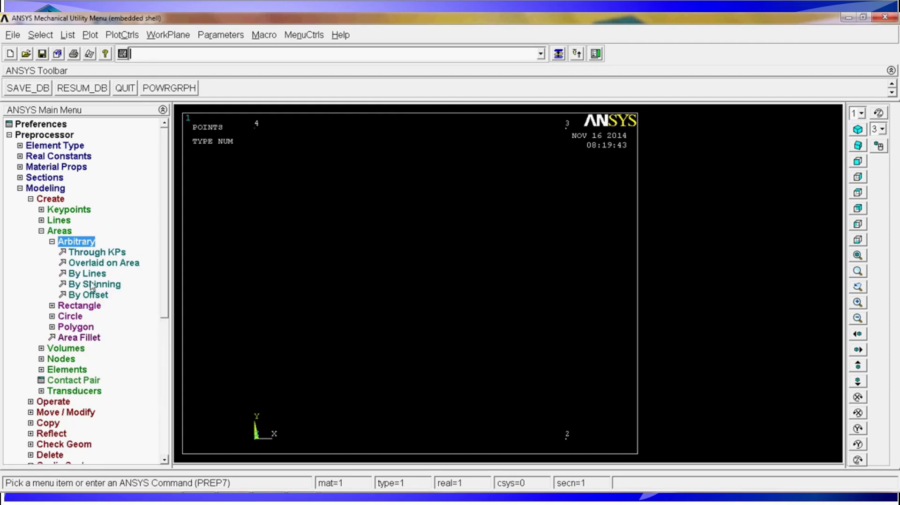
{"action": "left_click", "coordinate": [112, 256]}
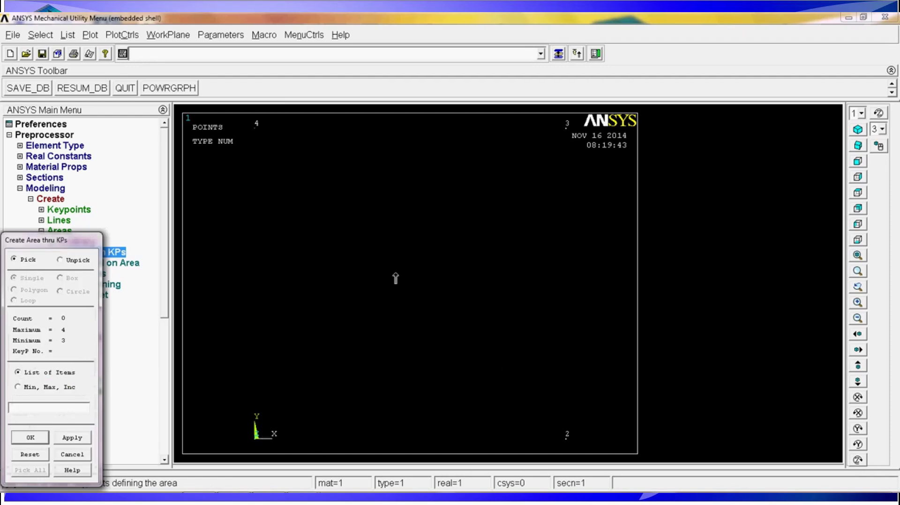
{"action": "left_click", "coordinate": [256, 438]}
{"action": "left_click", "coordinate": [573, 420]}
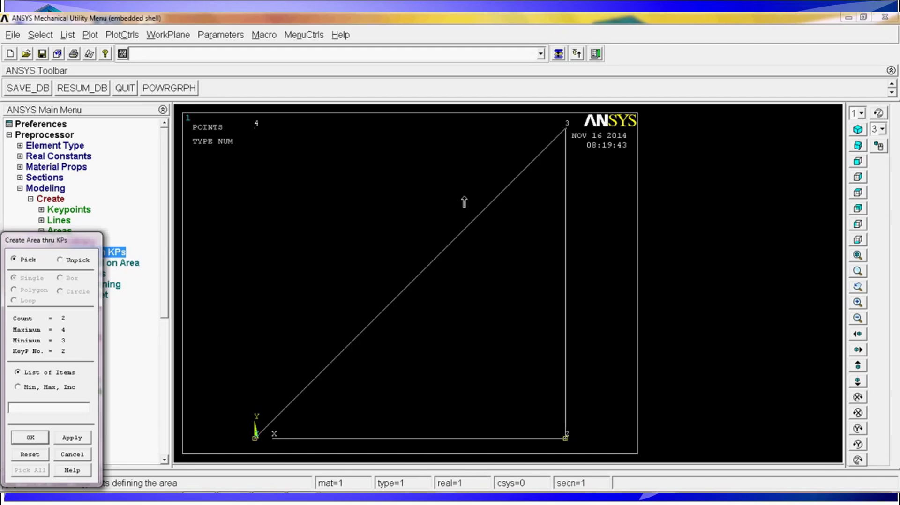
{"action": "left_click", "coordinate": [514, 194]}
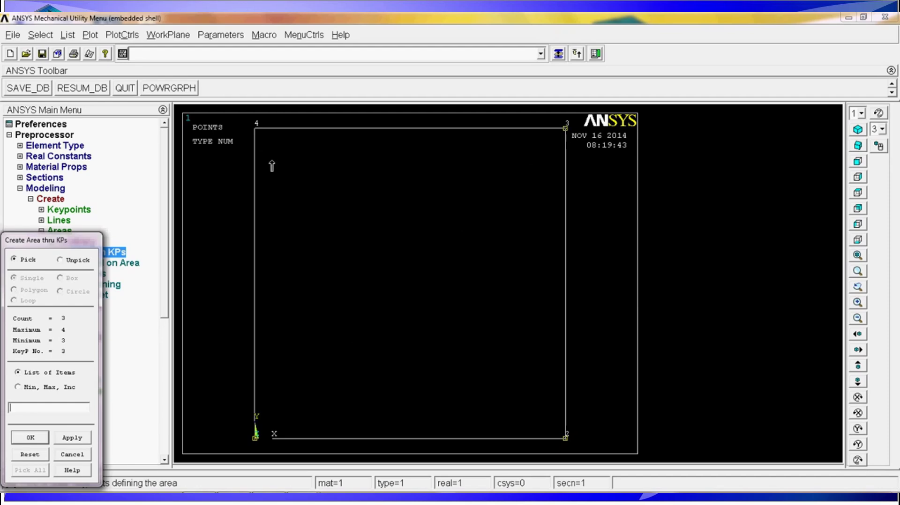
{"action": "left_click", "coordinate": [305, 132]}
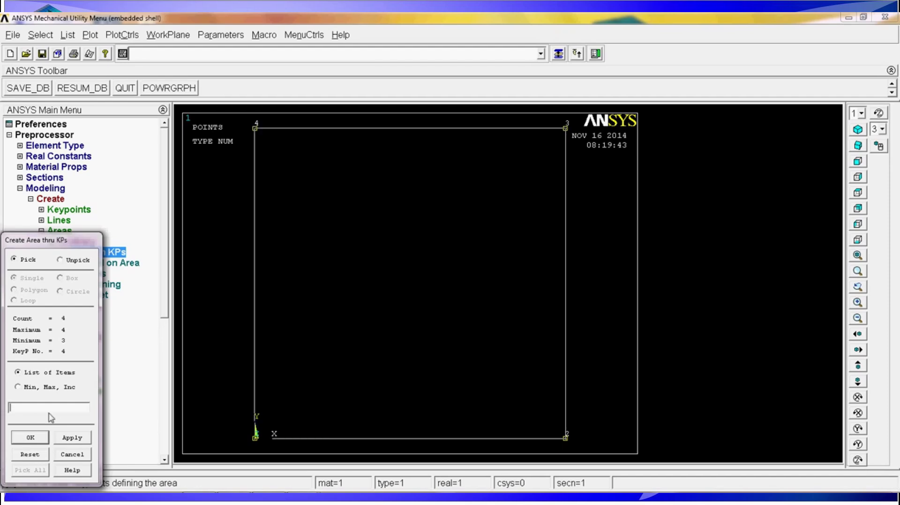
{"action": "left_click", "coordinate": [30, 438]}
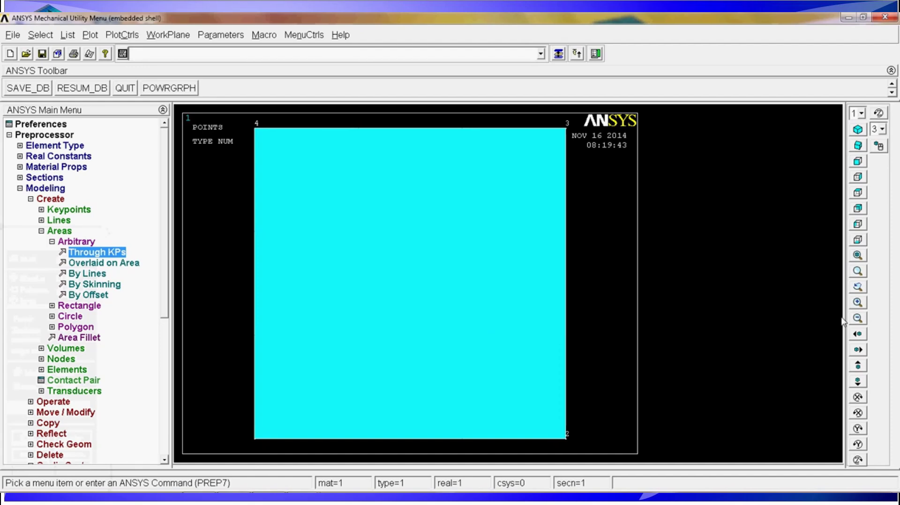
- Plot the lines, then the areas, then enter GPLOT to display all entities together
{"action": "left_click", "coordinate": [879, 148]}
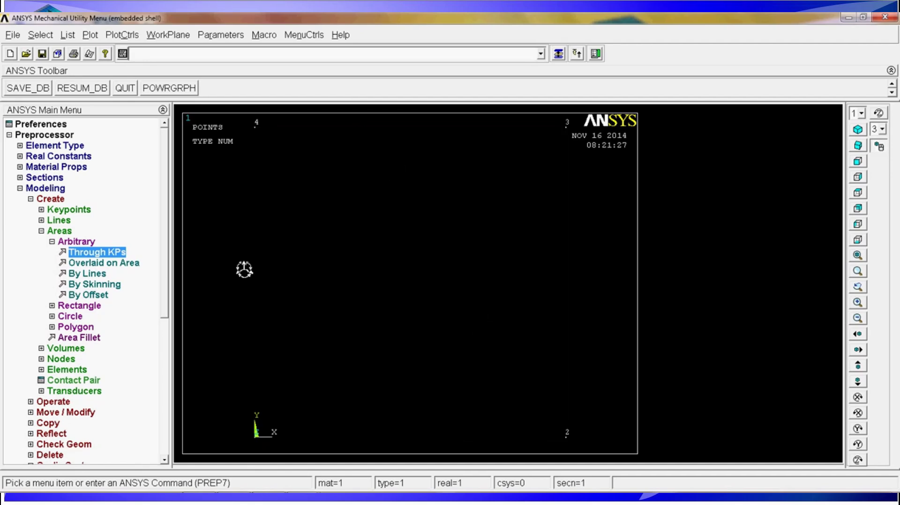
{"action": "left_click", "coordinate": [68, 35]}
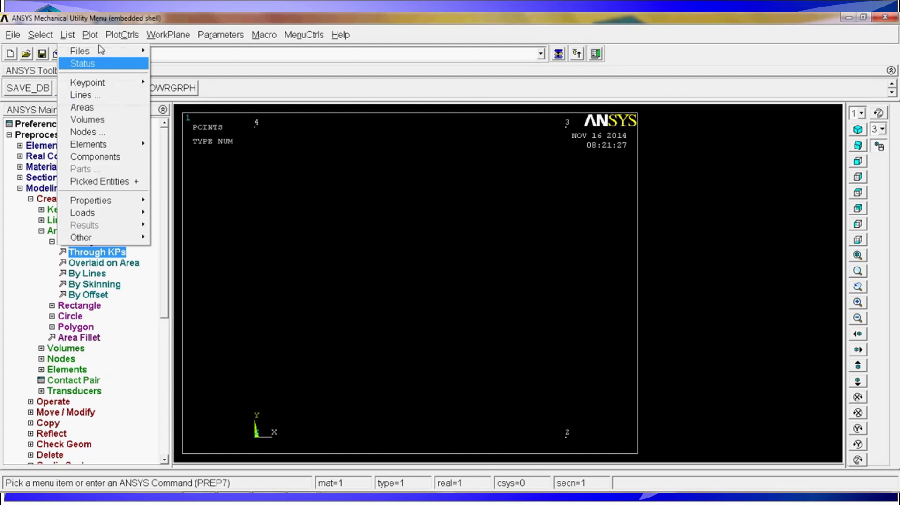
{"action": "mouse_move", "coordinate": [90, 35]}
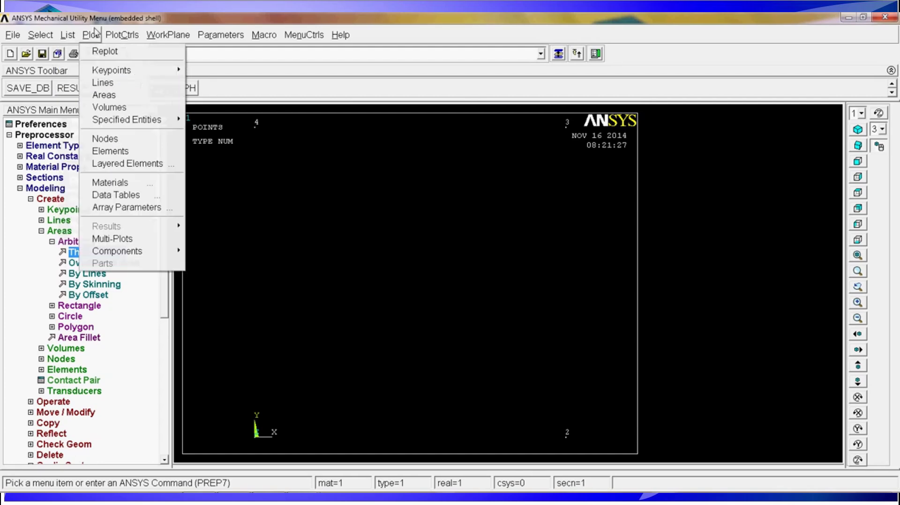
{"action": "left_click", "coordinate": [140, 88]}
{"action": "left_click", "coordinate": [90, 34]}
{"action": "left_click", "coordinate": [104, 95]}
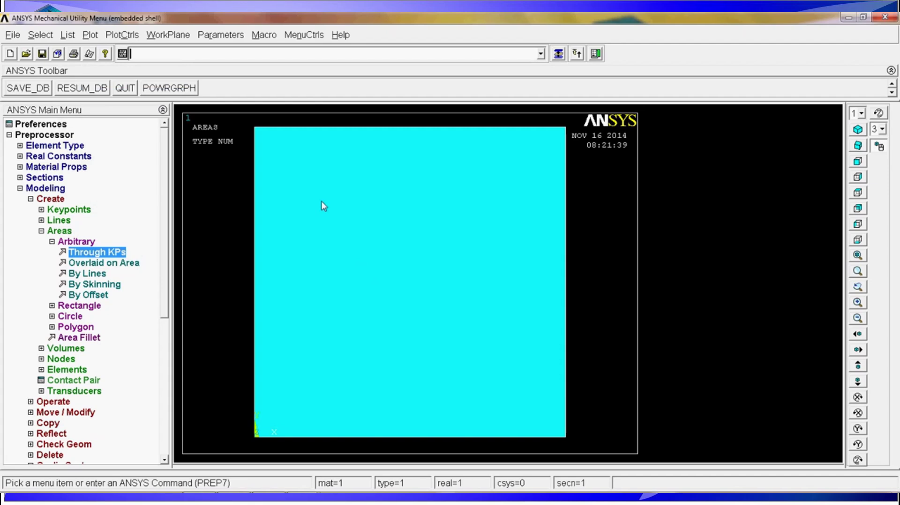
{"action": "type", "text": "g"}
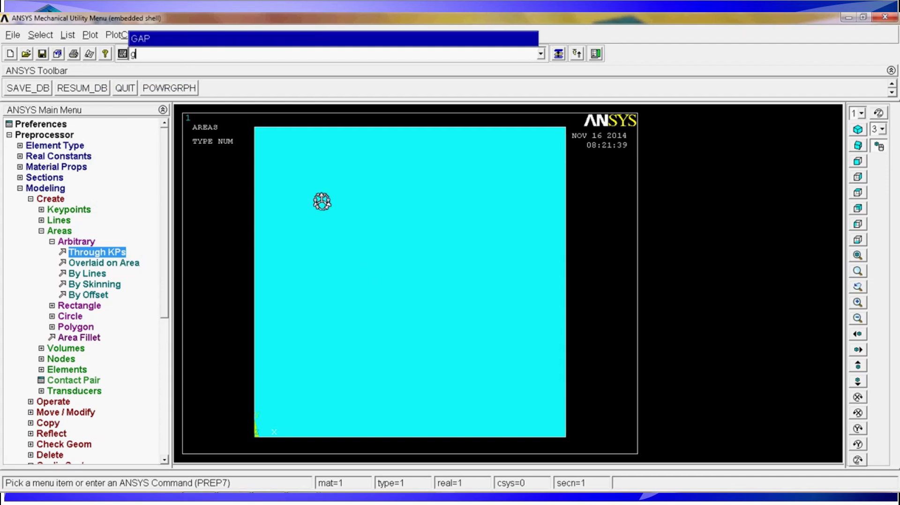
{"action": "type", "text": "plot"}
{"action": "key", "text": "Return"}
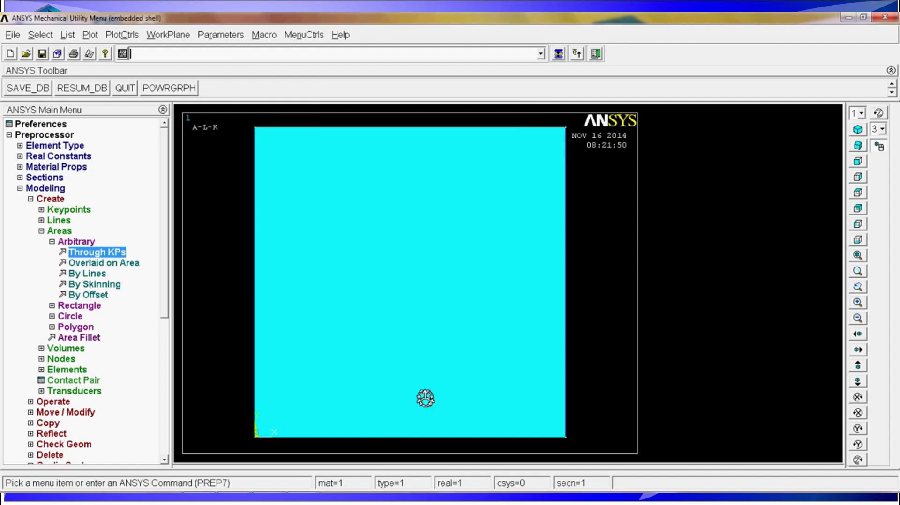
- Add SHELL181 from the shell family as element type 1
{"action": "left_click", "coordinate": [44, 190]}
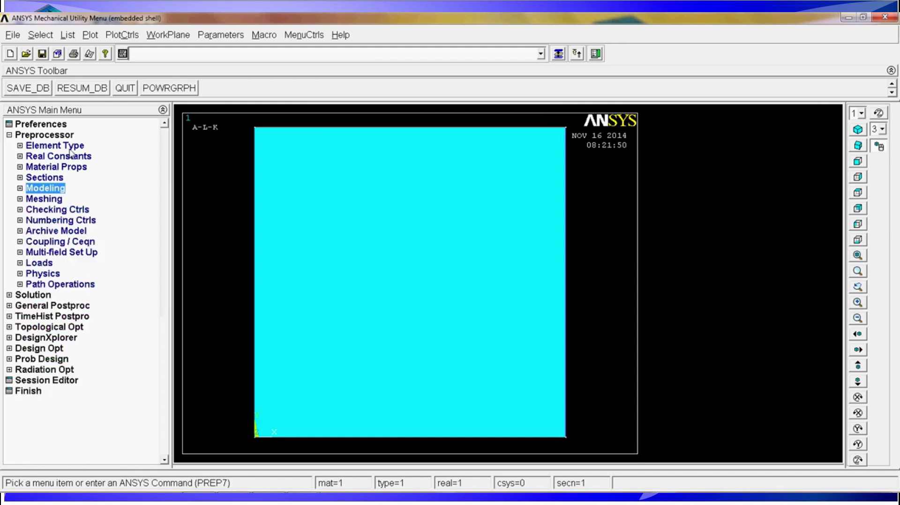
{"action": "left_click", "coordinate": [70, 148]}
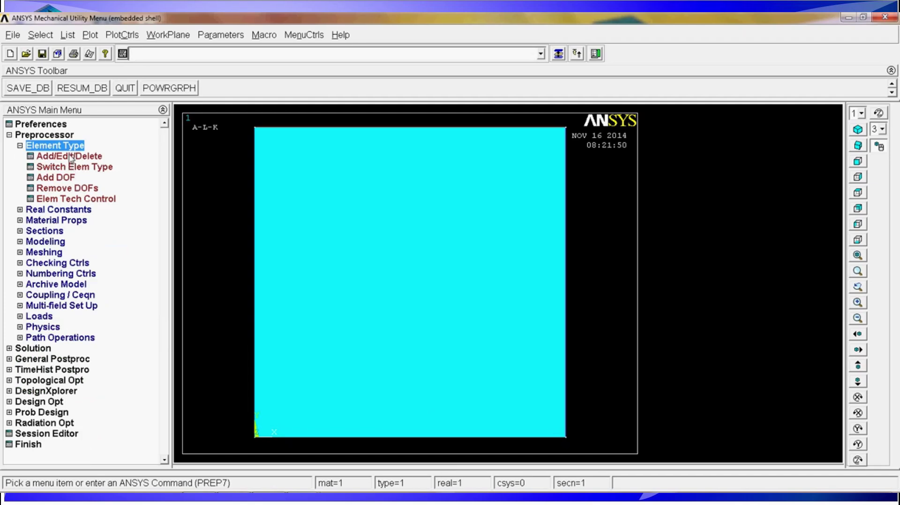
{"action": "left_click", "coordinate": [70, 157]}
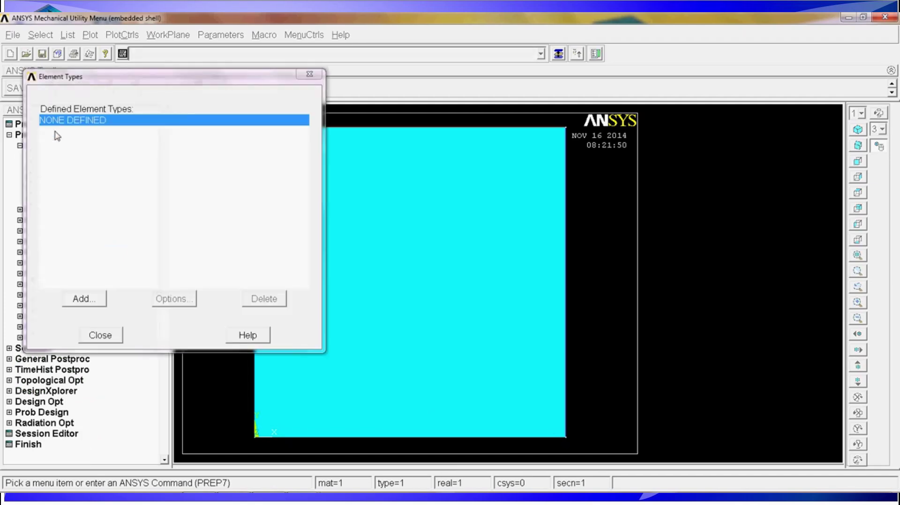
{"action": "left_click", "coordinate": [98, 300]}
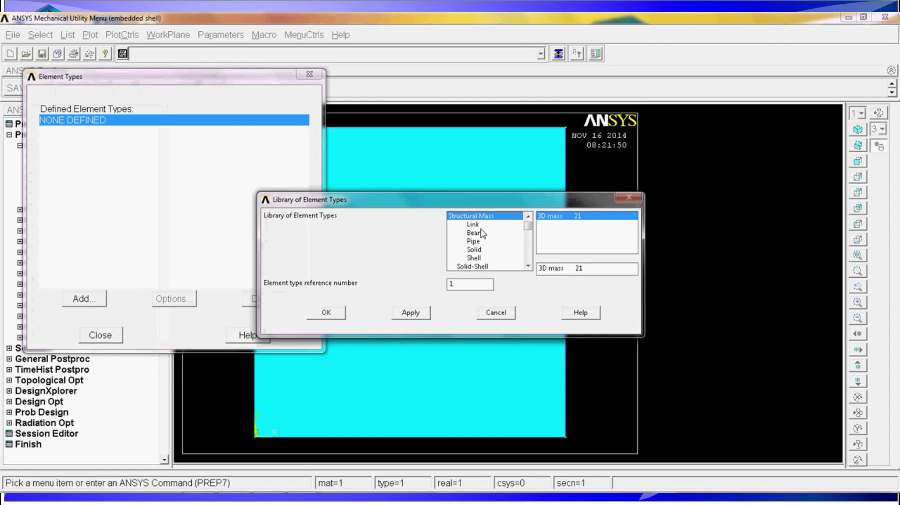
{"action": "left_click", "coordinate": [483, 259]}
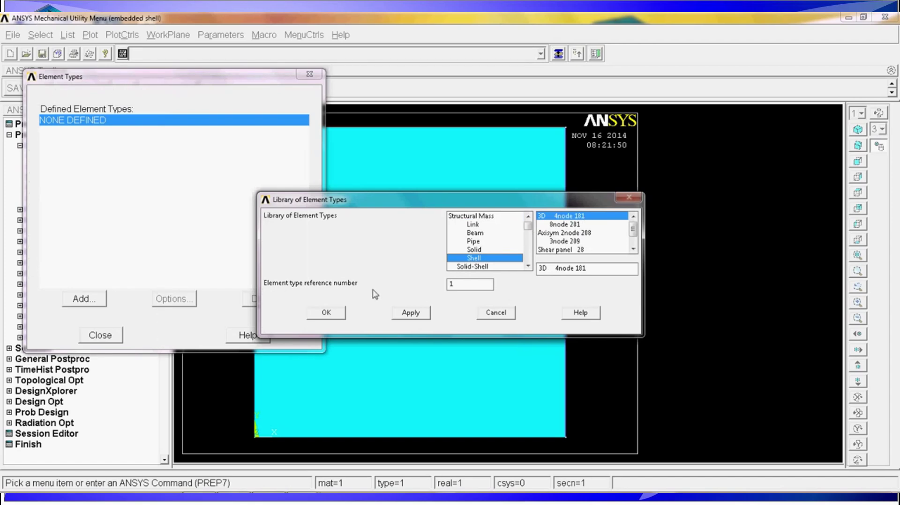
{"action": "left_click", "coordinate": [329, 315]}
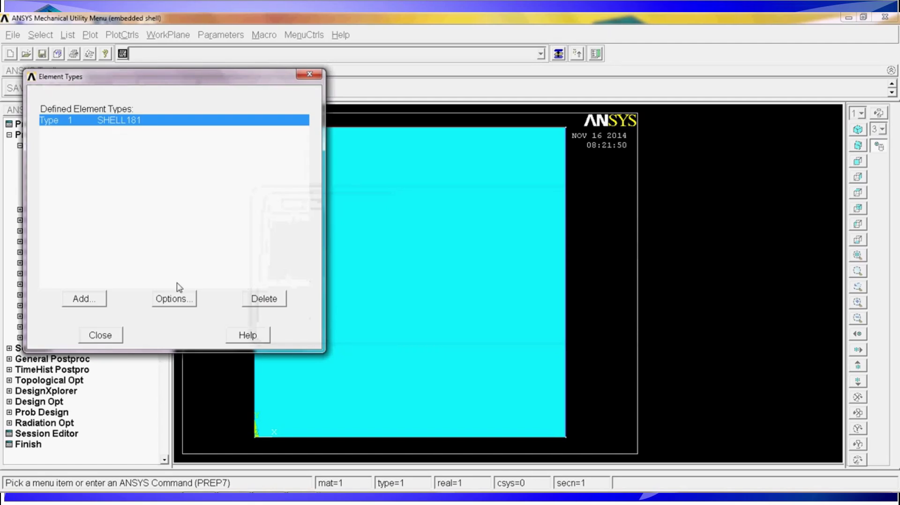
- Accept SHELL181's default bending-and-membrane, reduced-integration options and close Element Types
{"action": "left_click", "coordinate": [180, 300]}
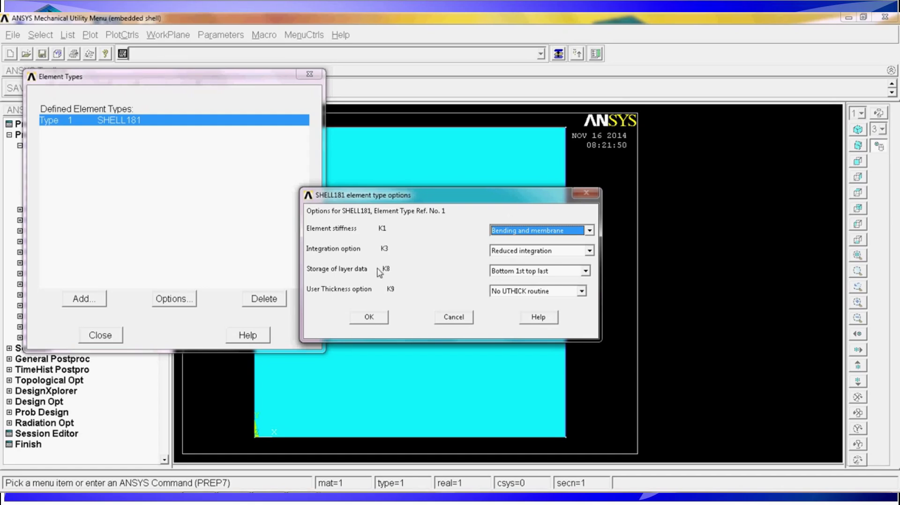
{"action": "left_click", "coordinate": [374, 317]}
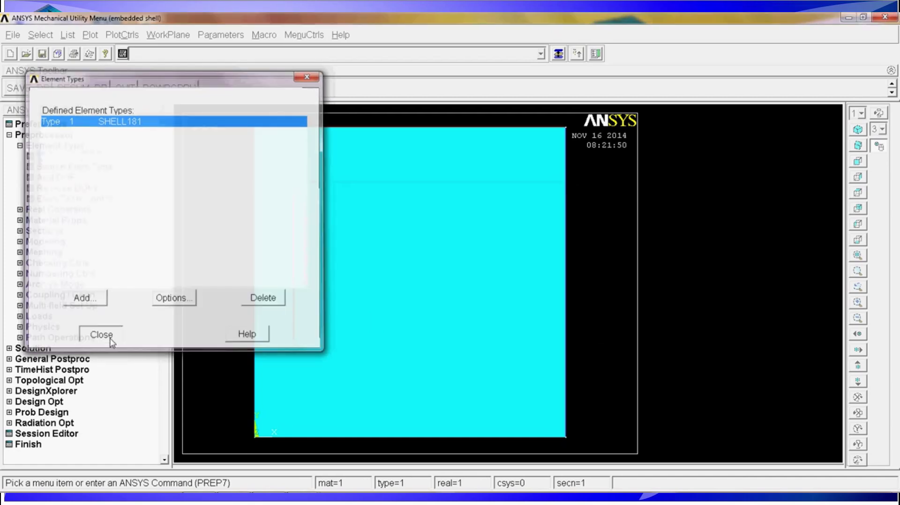
{"action": "left_click", "coordinate": [110, 339]}
{"action": "left_click", "coordinate": [70, 146]}
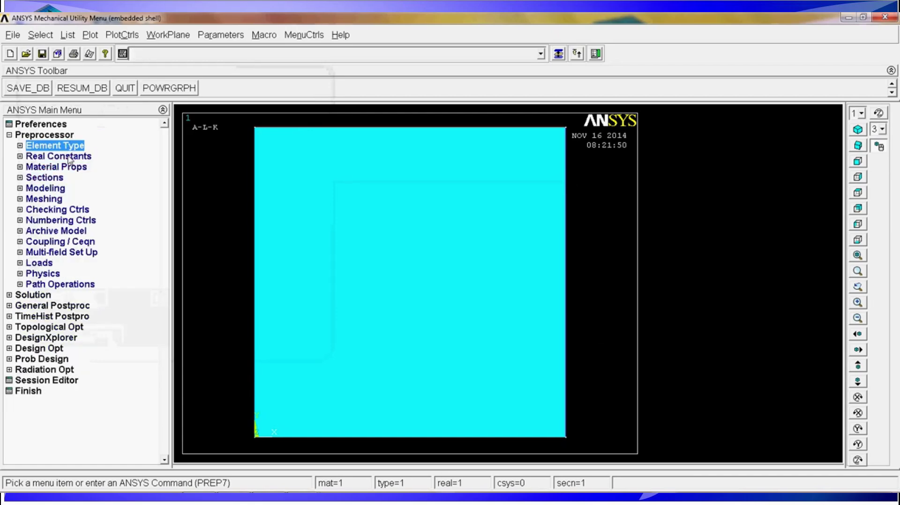
- Give material 1 linear isotropic elasticity with EX 2.1e11 and PRXY 0.3
{"action": "left_click", "coordinate": [69, 158]}
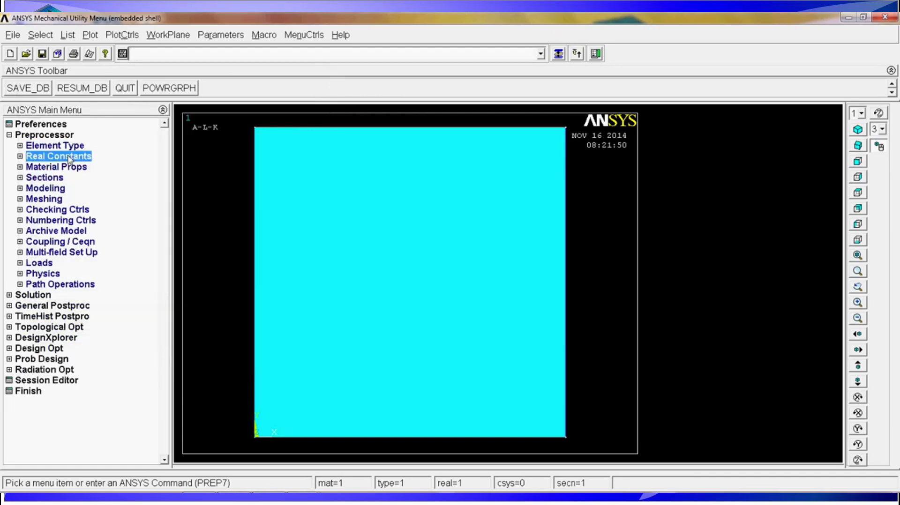
{"action": "left_click", "coordinate": [69, 158]}
{"action": "left_click", "coordinate": [70, 169]}
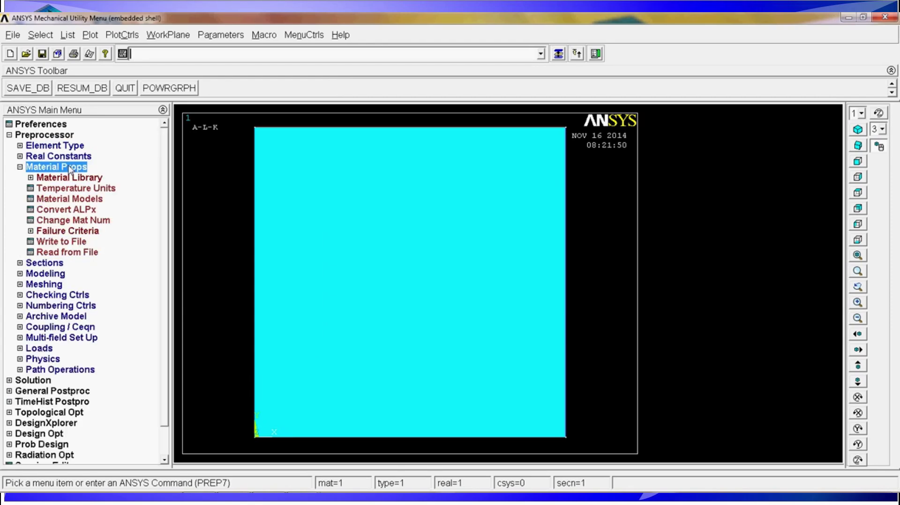
{"action": "double_click", "coordinate": [87, 203]}
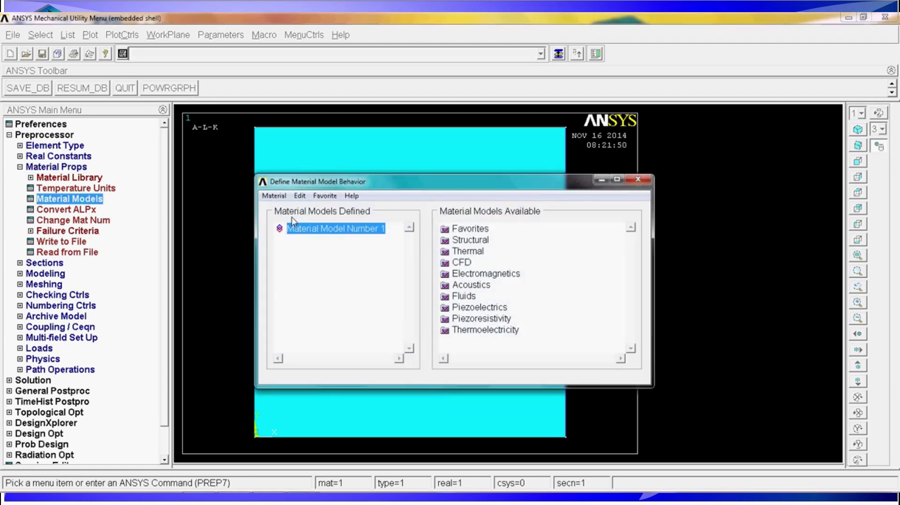
{"action": "double_click", "coordinate": [473, 241]}
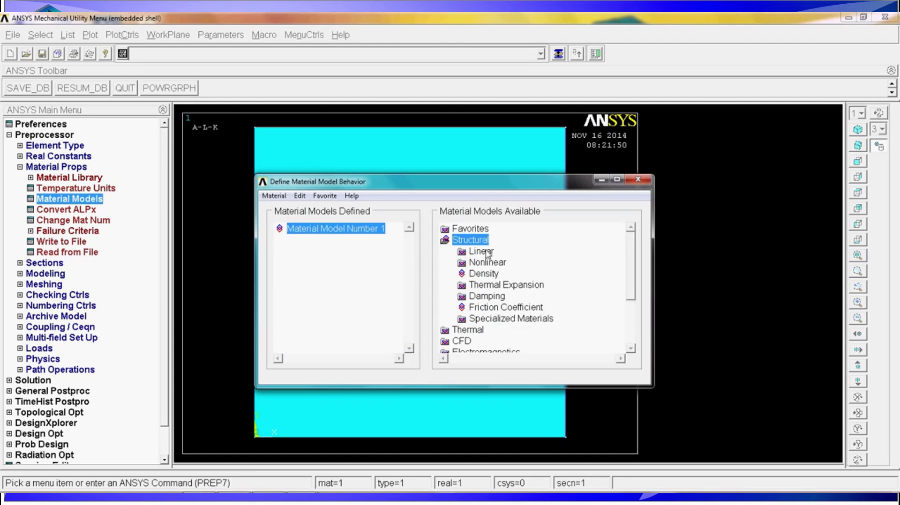
{"action": "double_click", "coordinate": [487, 253]}
{"action": "double_click", "coordinate": [506, 264]}
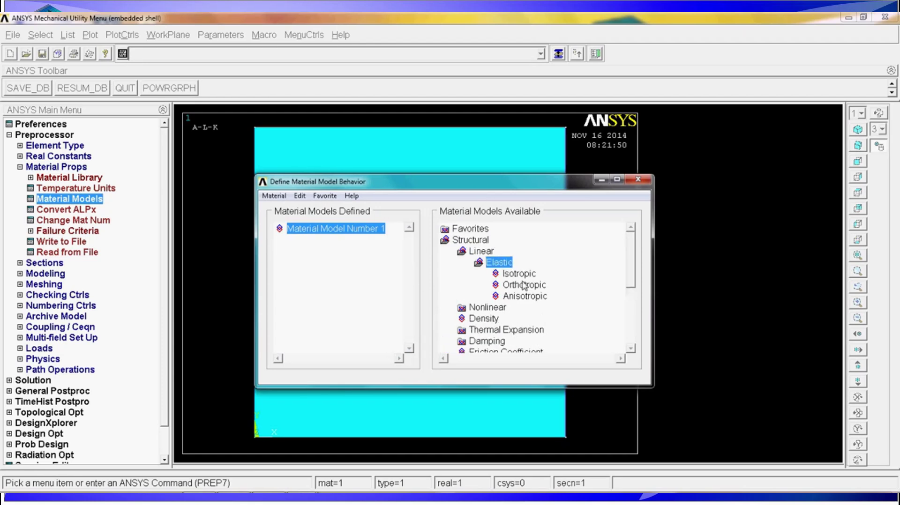
{"action": "double_click", "coordinate": [521, 274]}
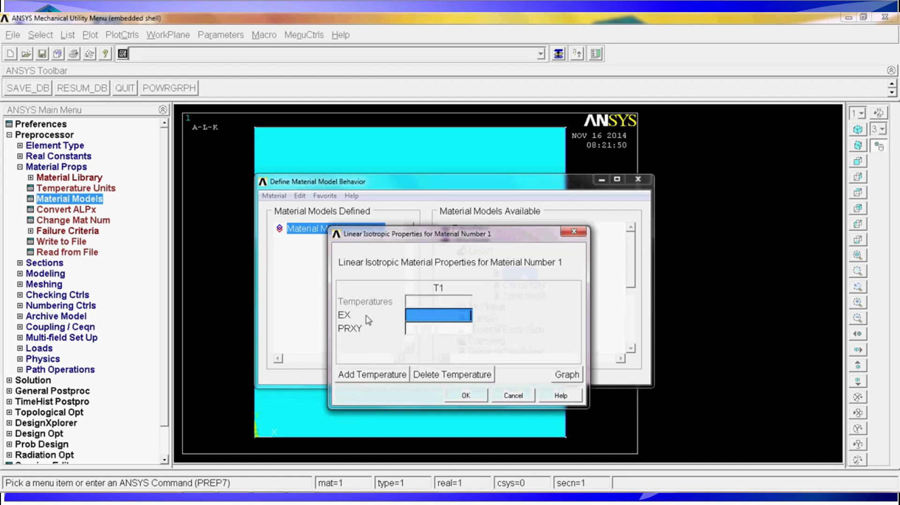
{"action": "type", "text": "2.1e11"}
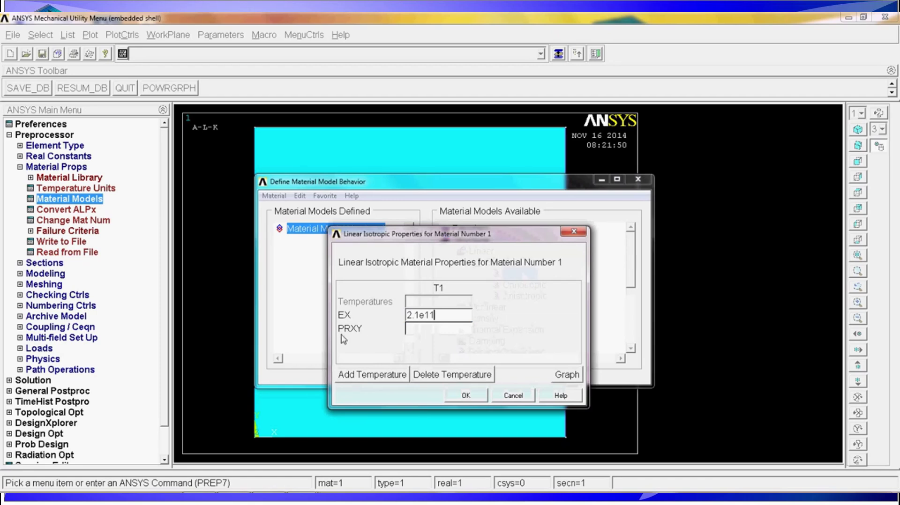
{"action": "left_click", "coordinate": [419, 329]}
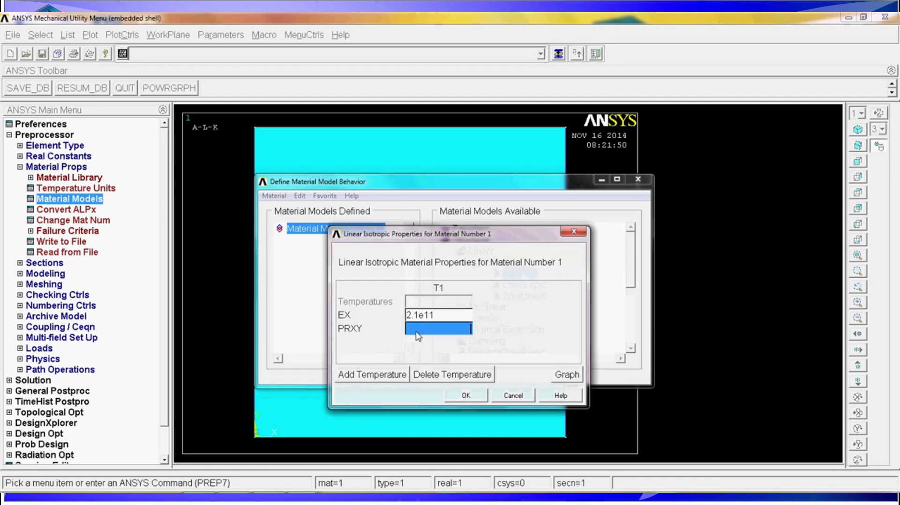
{"action": "type", "text": "0.3"}
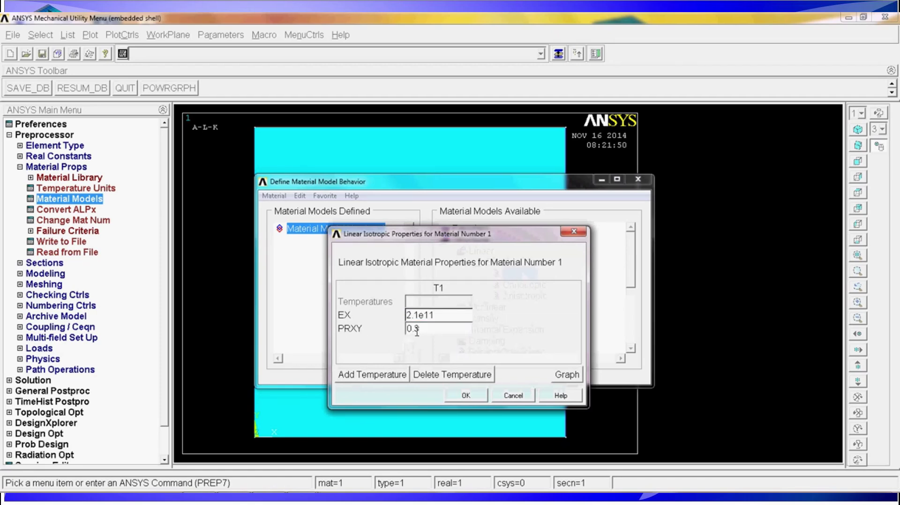
{"action": "left_click", "coordinate": [479, 393]}
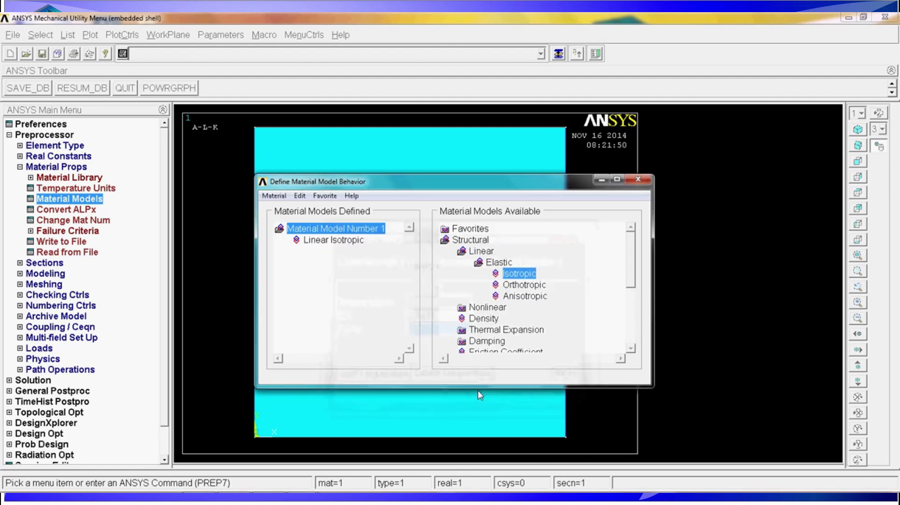
- Add a density of 7800 to material 1
{"action": "left_click", "coordinate": [493, 323]}
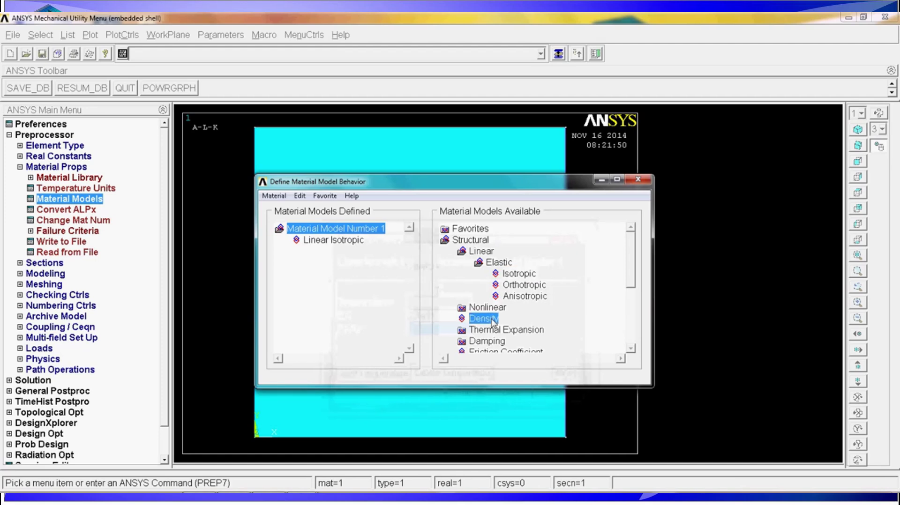
{"action": "double_click", "coordinate": [493, 323]}
{"action": "type", "text": "7800"}
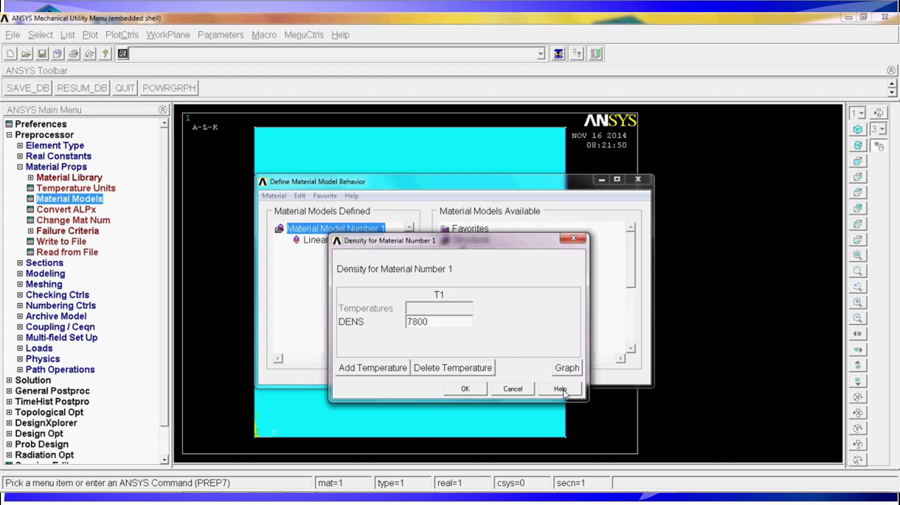
{"action": "left_click", "coordinate": [474, 390]}
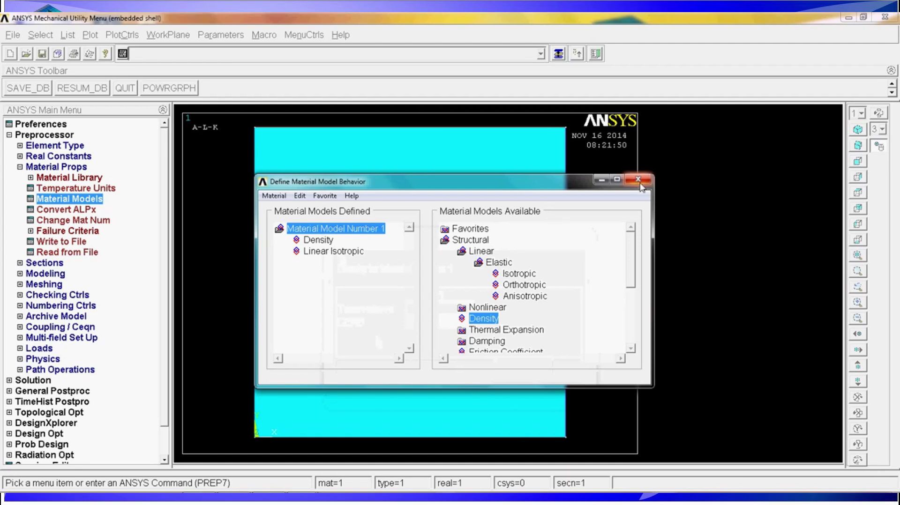
- Close the material models and open Sections > Shell > Lay-up > Add / Edit
{"action": "left_click", "coordinate": [639, 180]}
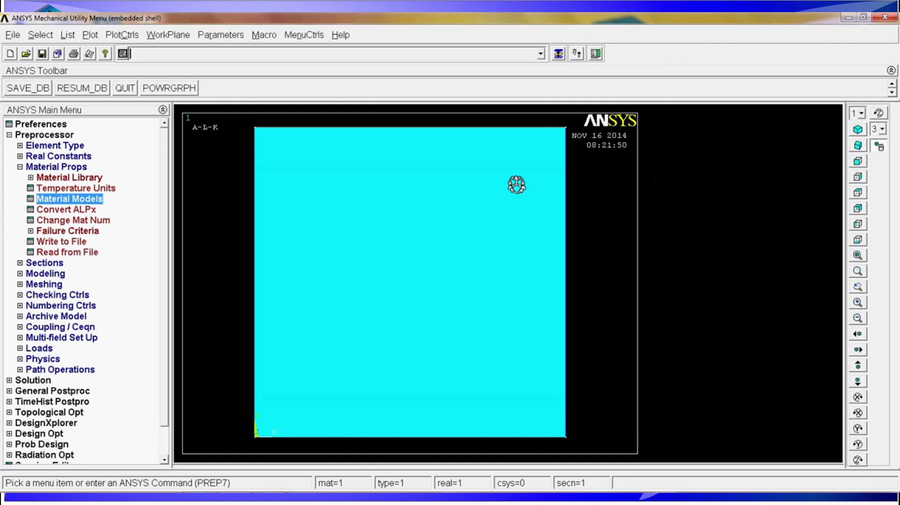
{"action": "left_click", "coordinate": [75, 167]}
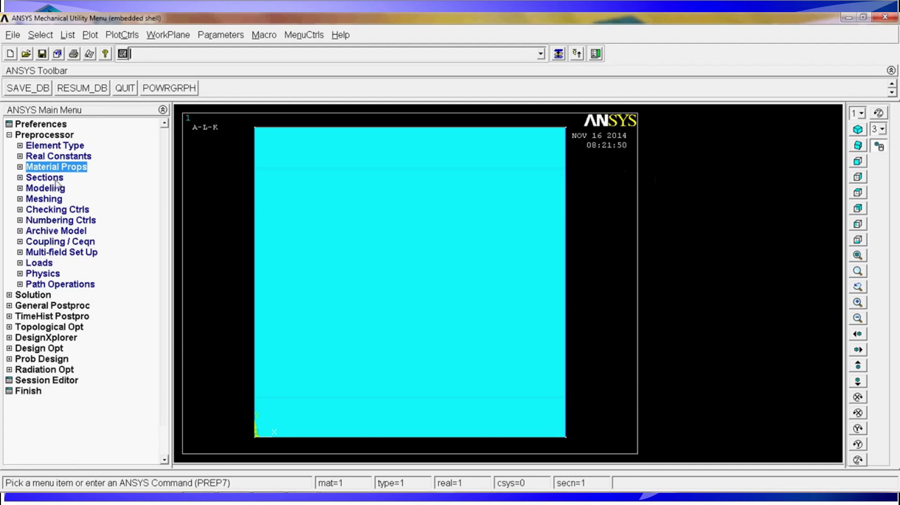
{"action": "left_click", "coordinate": [56, 180]}
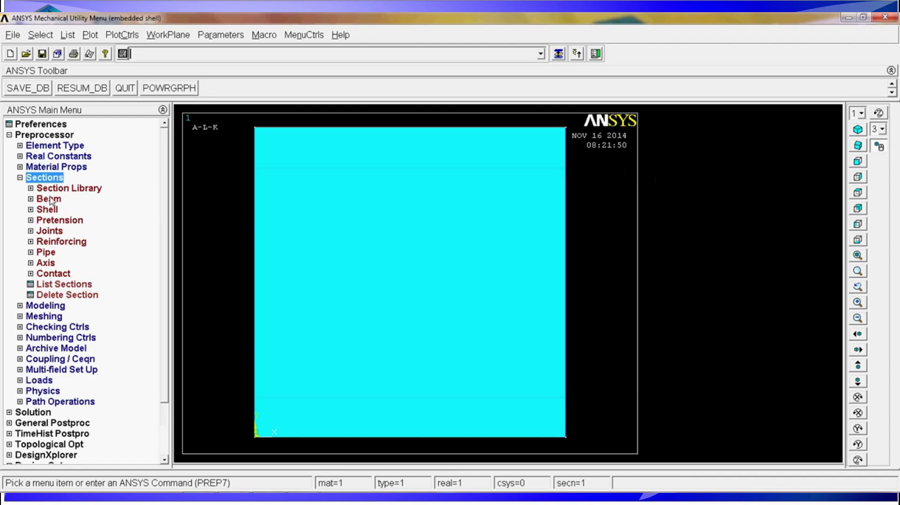
{"action": "left_click", "coordinate": [52, 211]}
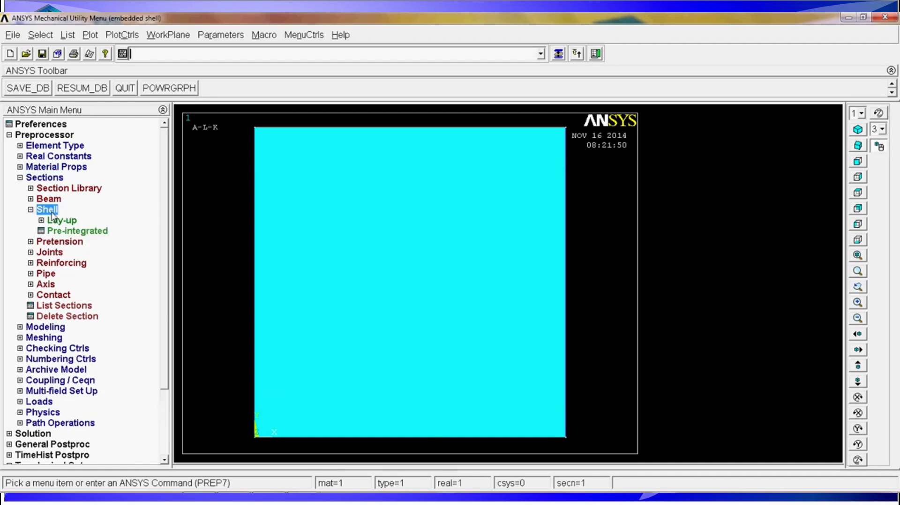
{"action": "left_click", "coordinate": [75, 221]}
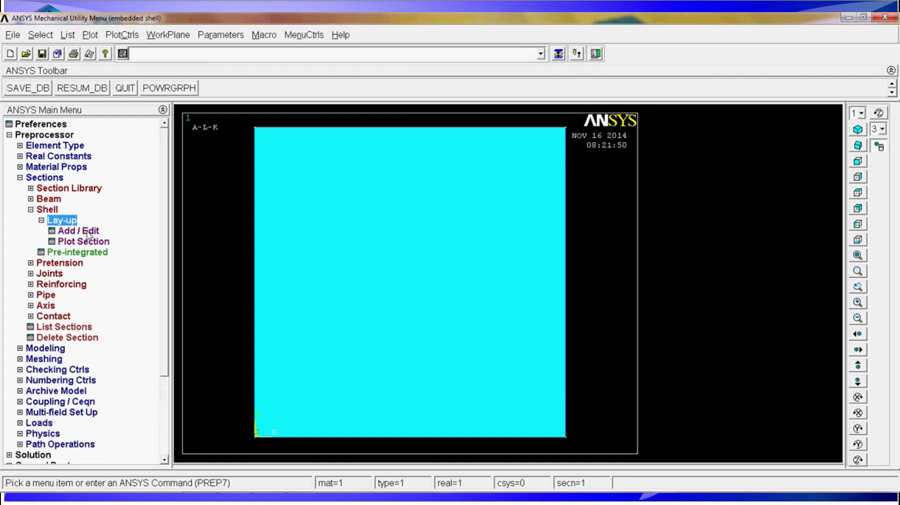
{"action": "left_click", "coordinate": [89, 235]}
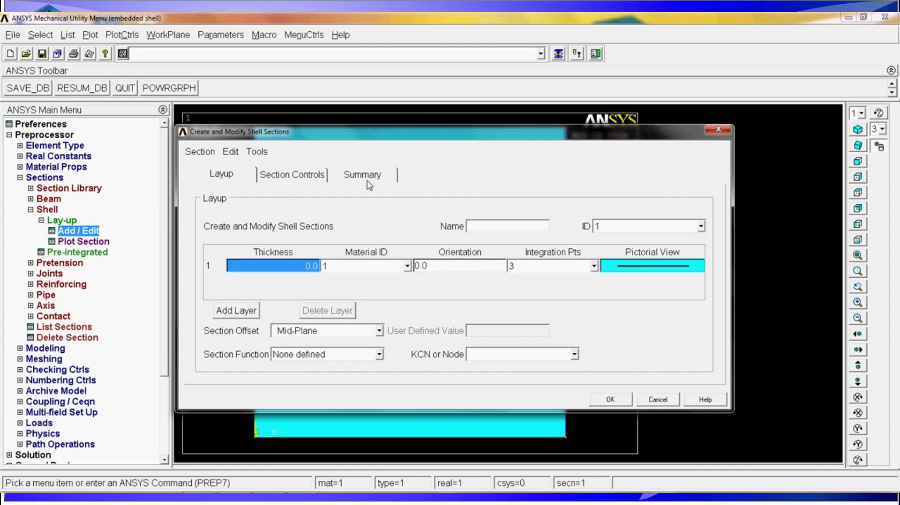
- Set the single layer's thickness to 5/1000 and name the section 'Plate 5mm'
{"action": "left_click", "coordinate": [311, 181]}
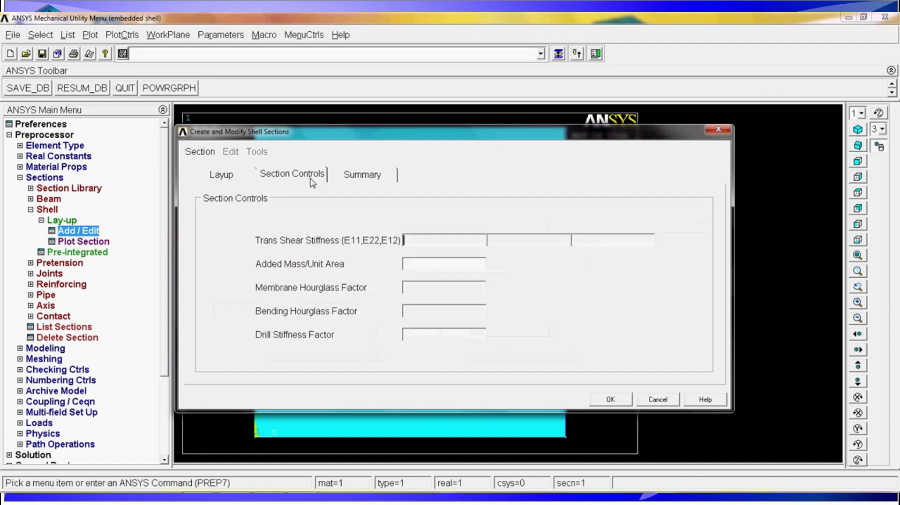
{"action": "left_click", "coordinate": [228, 177]}
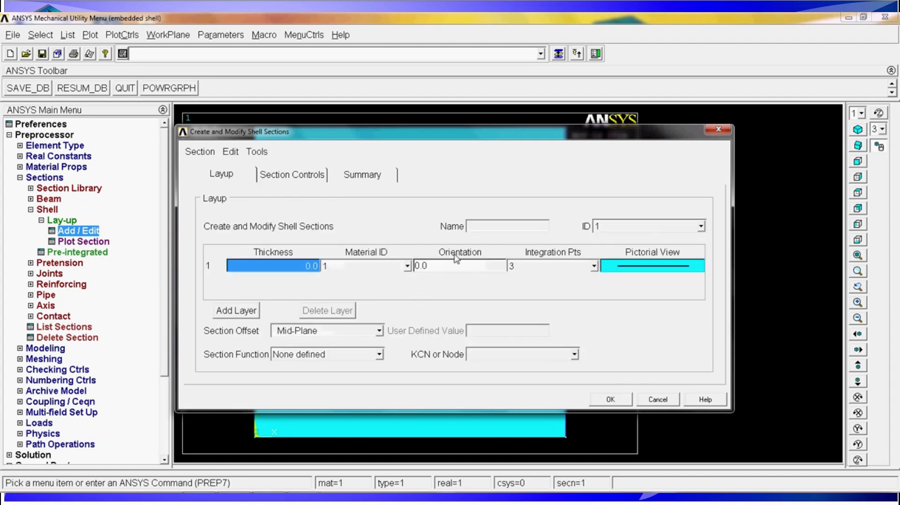
{"action": "left_click", "coordinate": [282, 176]}
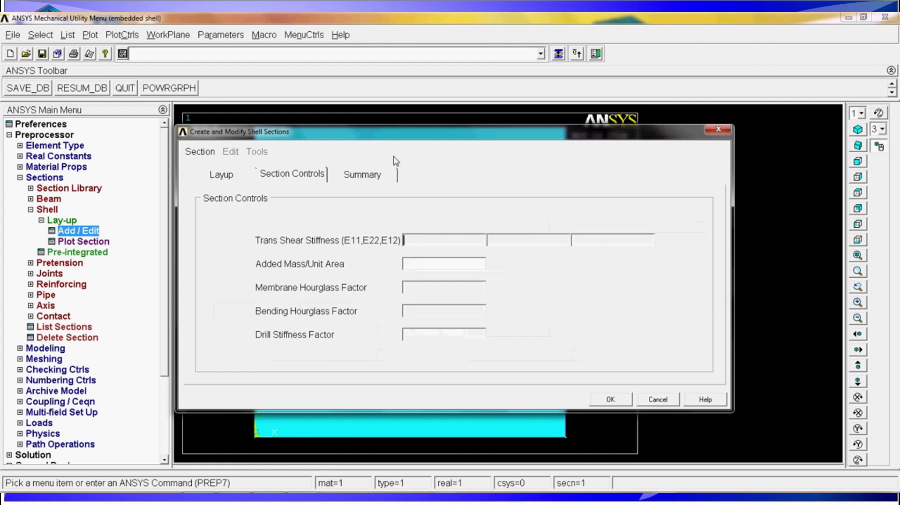
{"action": "left_click", "coordinate": [241, 176]}
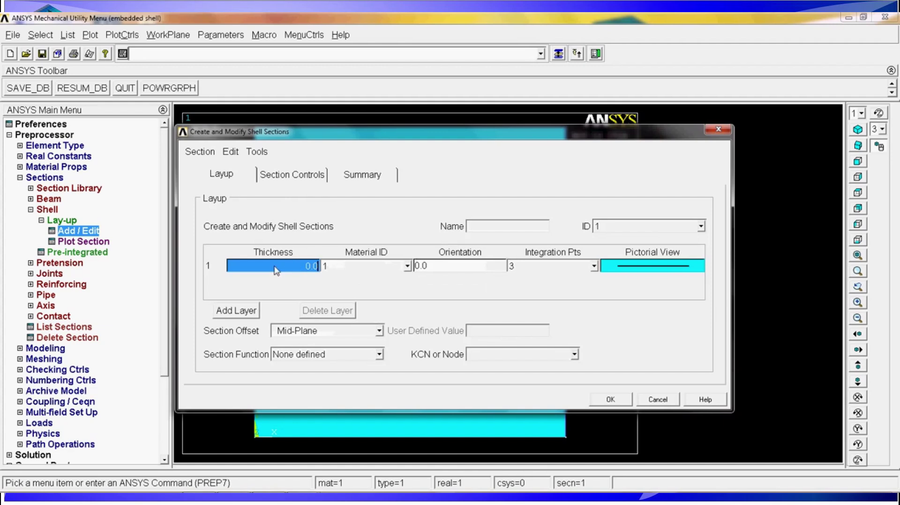
{"action": "type", "text": "5"}
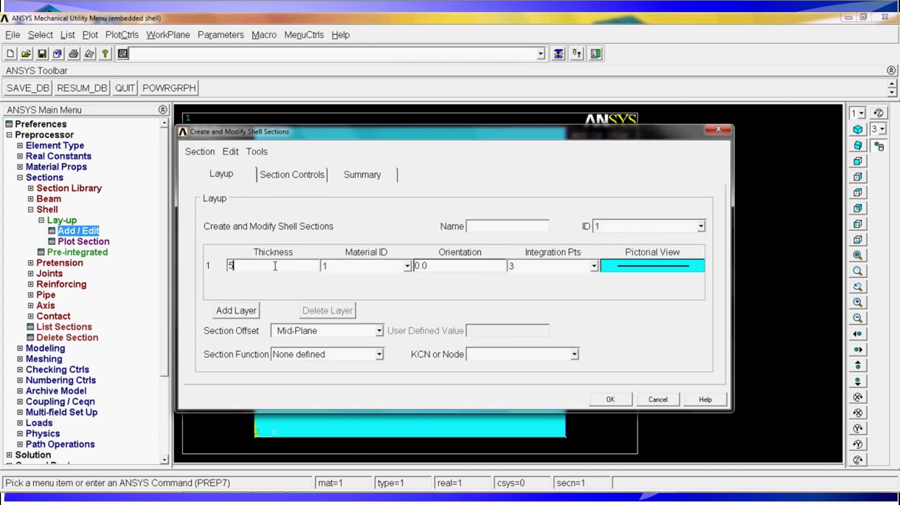
{"action": "type", "text": "/1000"}
{"action": "left_click", "coordinate": [490, 233]}
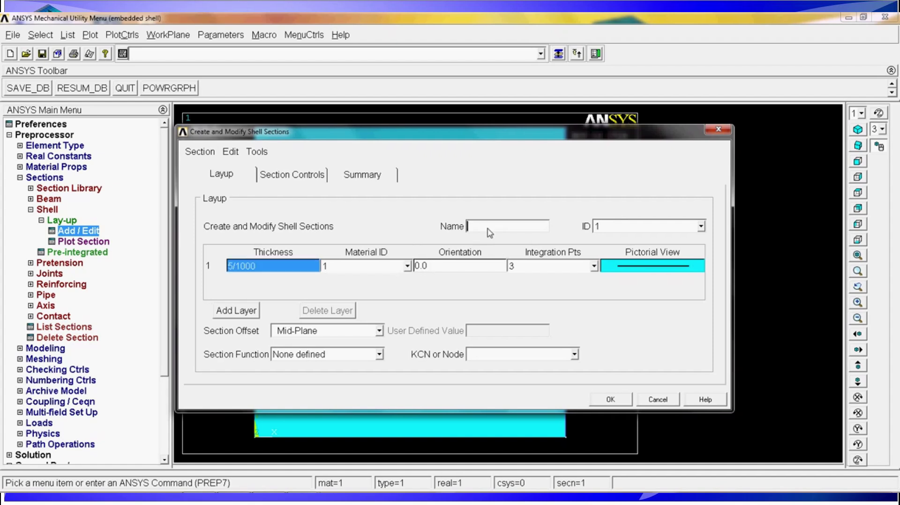
{"action": "type", "text": "Plate 5mm"}
- Review the Section Offset choices and keep the offset at Mid-Plane
{"action": "left_click", "coordinate": [331, 334]}
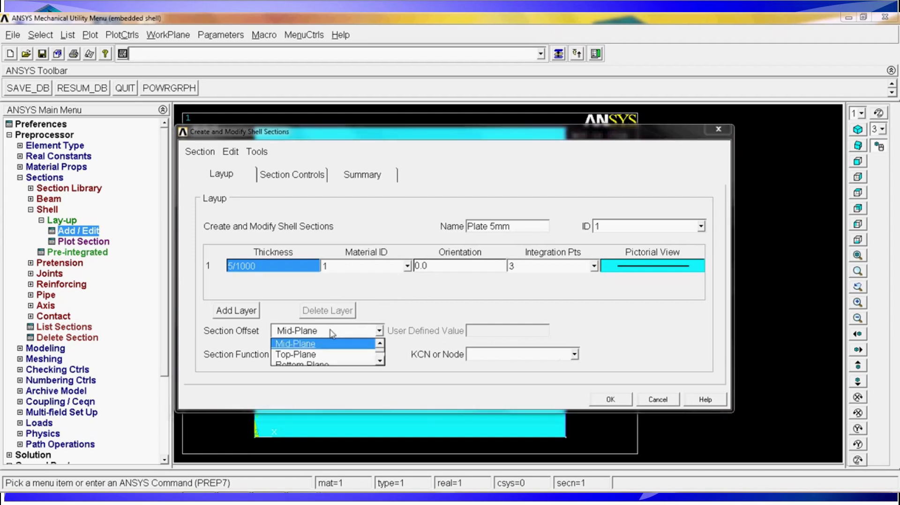
{"action": "left_click", "coordinate": [380, 361]}
{"action": "left_click", "coordinate": [379, 361]}
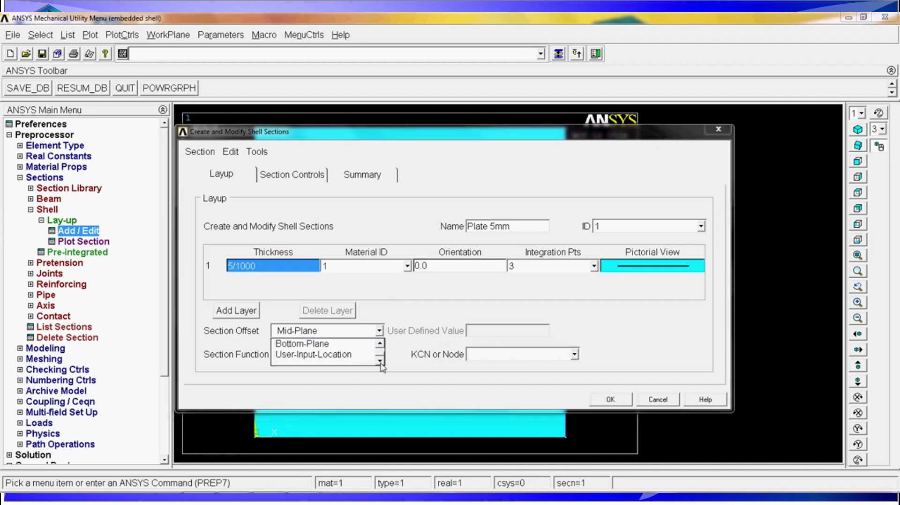
{"action": "left_click", "coordinate": [380, 344]}
{"action": "left_click", "coordinate": [383, 318]}
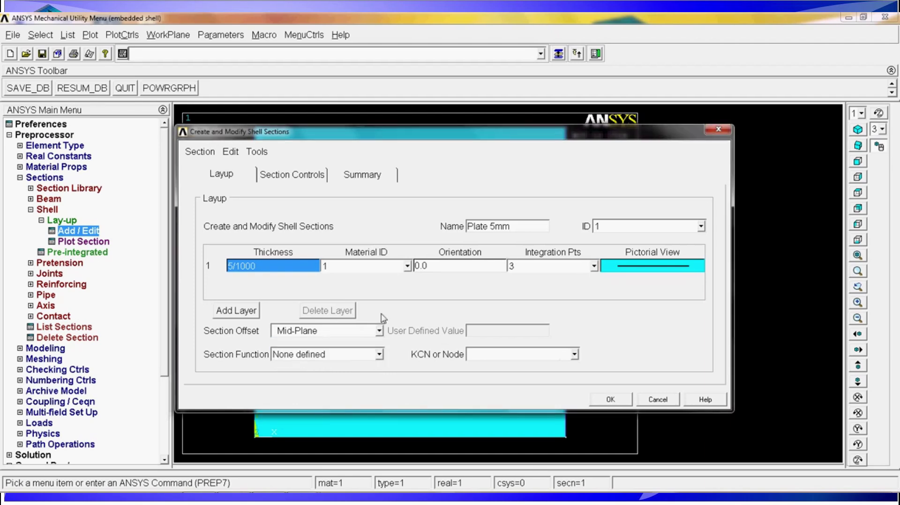
{"action": "left_click", "coordinate": [305, 334]}
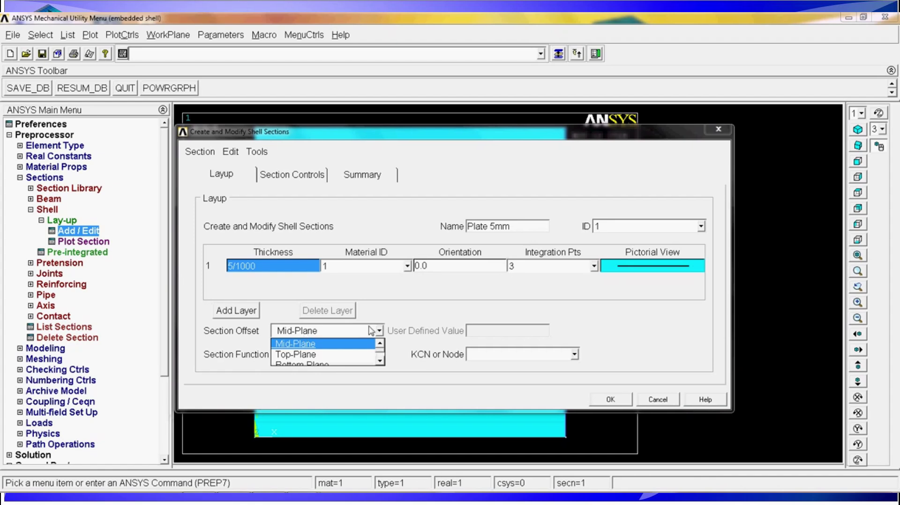
{"action": "left_click", "coordinate": [389, 314]}
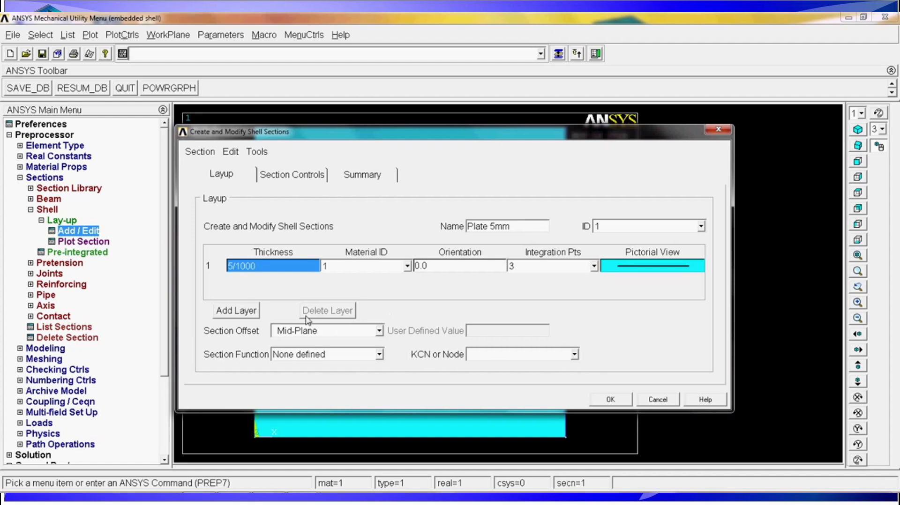
- Save the Plate 5mm section, then pick the plate area under Mesh Attributes > Picked Areas
{"action": "left_click", "coordinate": [615, 400]}
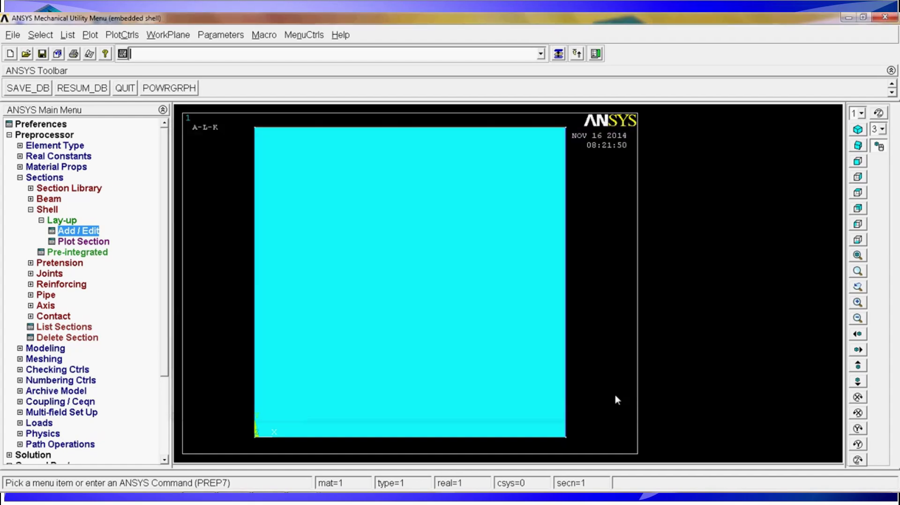
{"action": "left_click", "coordinate": [50, 212]}
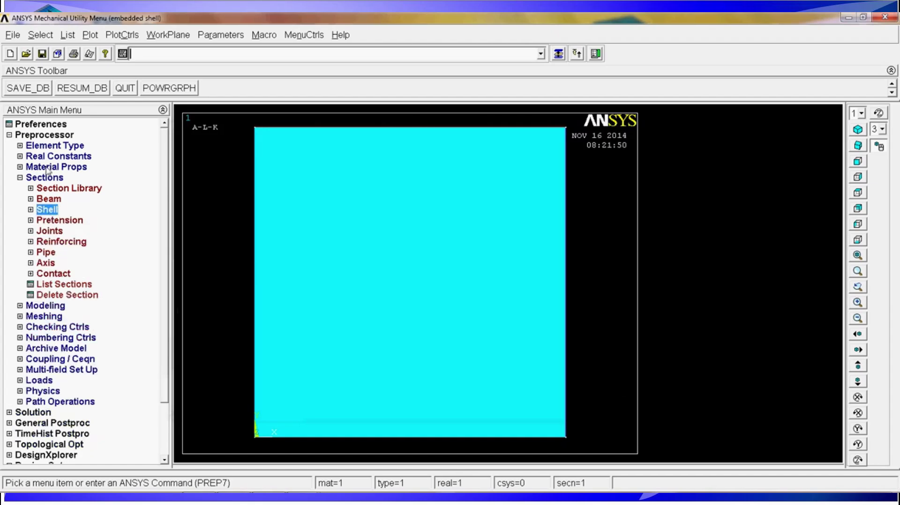
{"action": "left_click", "coordinate": [47, 179]}
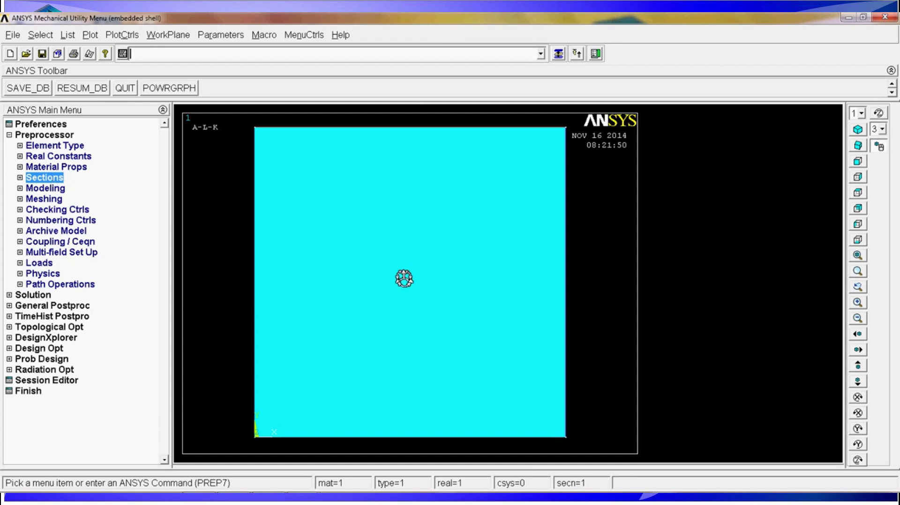
{"action": "left_click", "coordinate": [56, 201]}
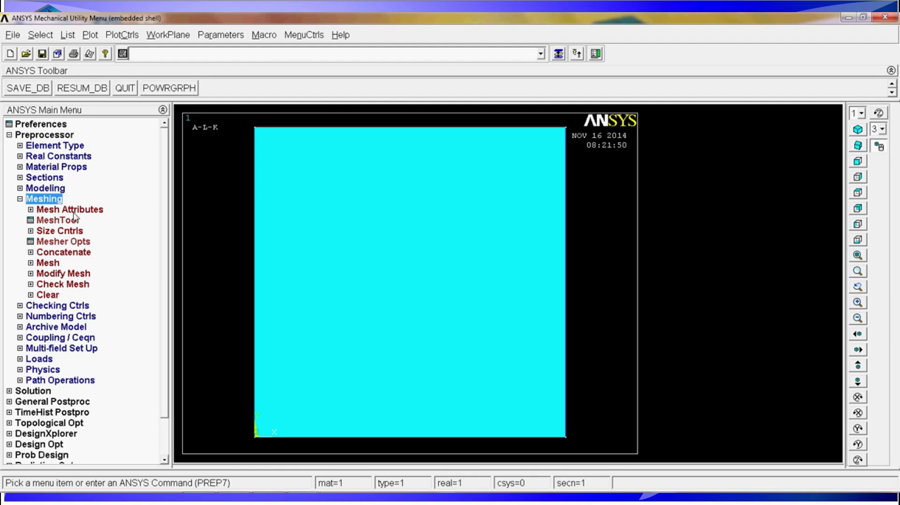
{"action": "left_click", "coordinate": [71, 211]}
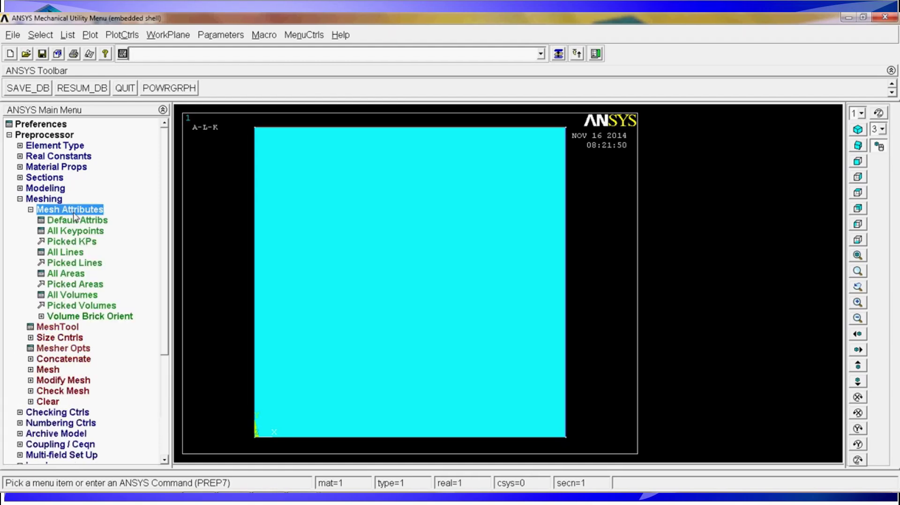
{"action": "left_click", "coordinate": [87, 285]}
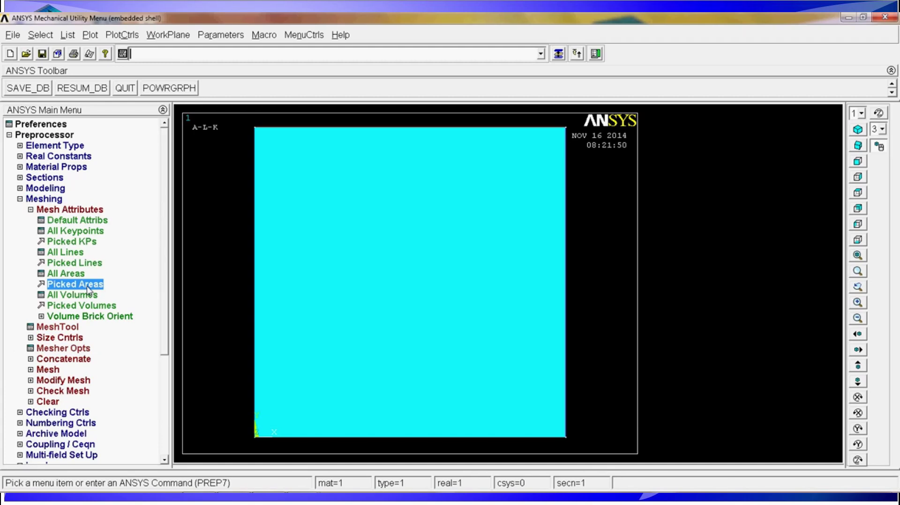
{"action": "left_click", "coordinate": [397, 276]}
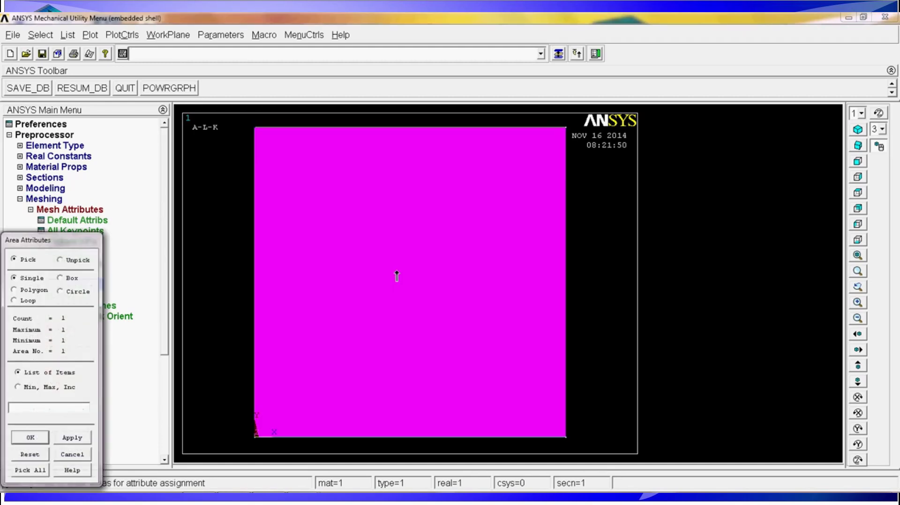
- Give the picked plate area MAT 1, TYPE SHELL181 and section 1 Plate5mm
{"action": "left_click", "coordinate": [33, 437]}
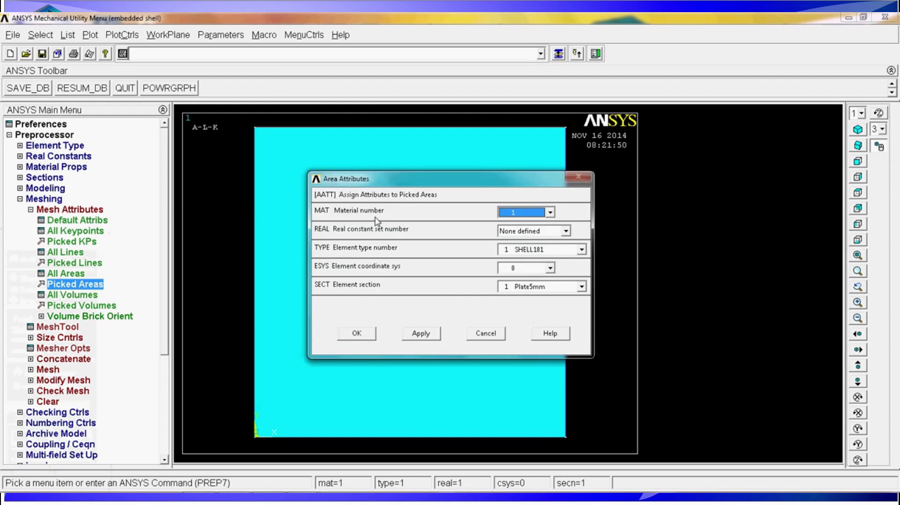
{"action": "left_click", "coordinate": [520, 232]}
{"action": "left_click", "coordinate": [518, 231]}
{"action": "left_click", "coordinate": [529, 287]}
{"action": "left_click", "coordinate": [530, 294]}
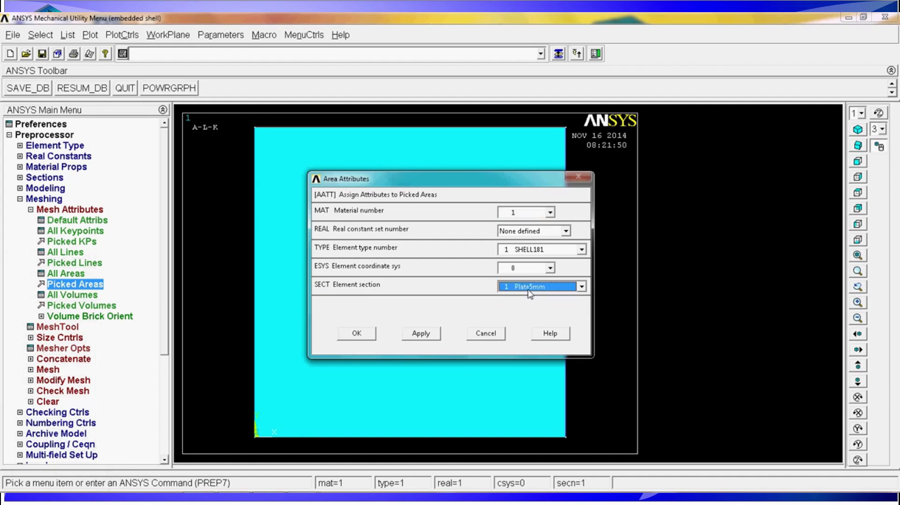
{"action": "left_click", "coordinate": [356, 340]}
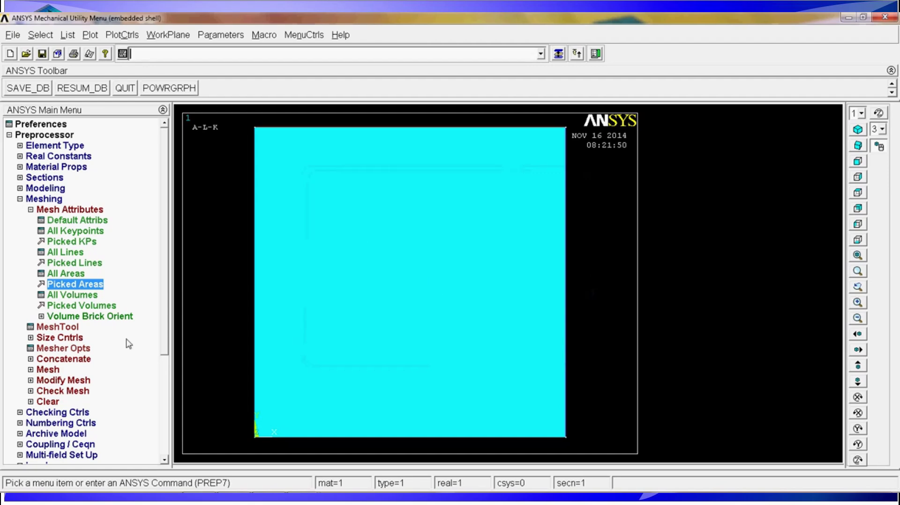
- Collapse Mesh Attributes and bring up the MeshTool for the plate
{"action": "left_click", "coordinate": [55, 212]}
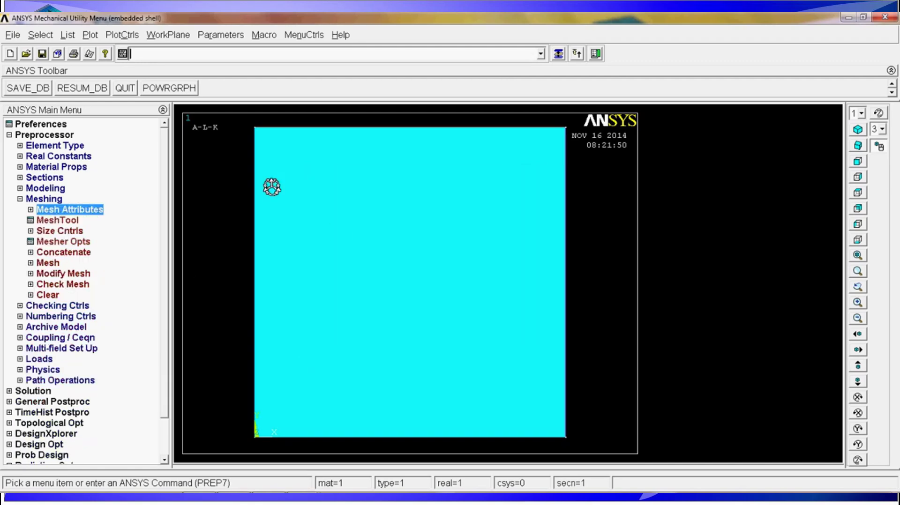
{"action": "left_click", "coordinate": [66, 223]}
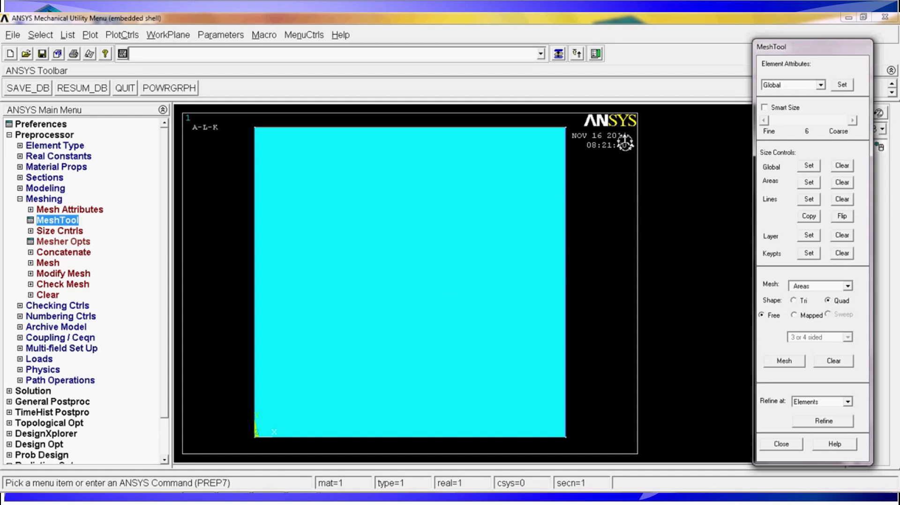
- Set an element edge length of 0.25 on the picked plate area
{"action": "left_click", "coordinate": [810, 183]}
{"action": "left_click", "coordinate": [810, 183]}
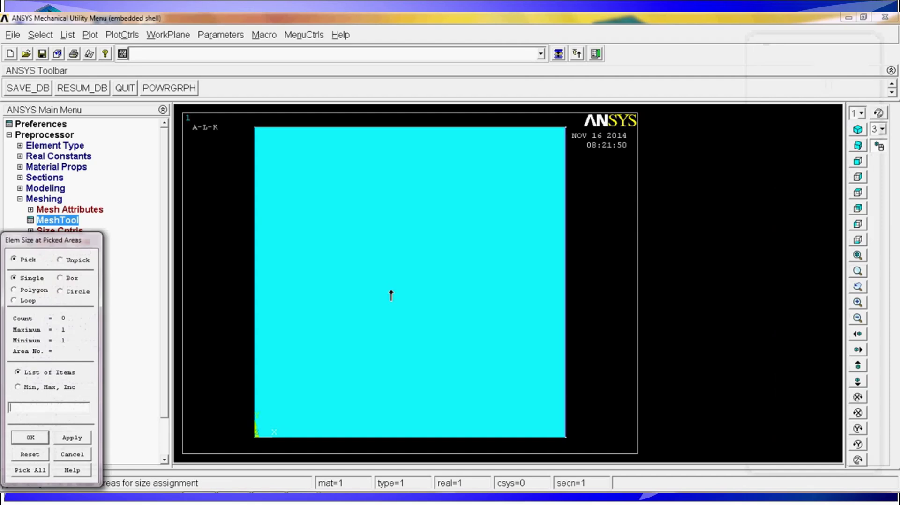
{"action": "left_click", "coordinate": [391, 296]}
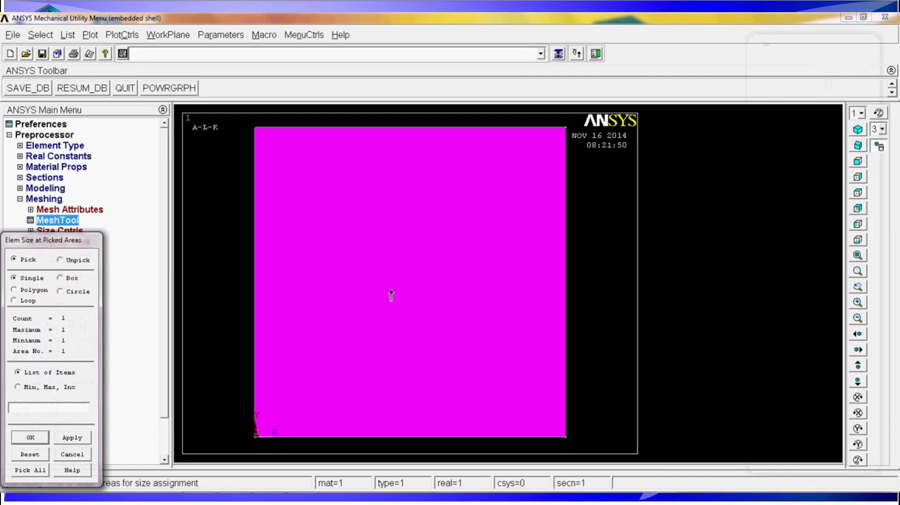
{"action": "left_click", "coordinate": [31, 438]}
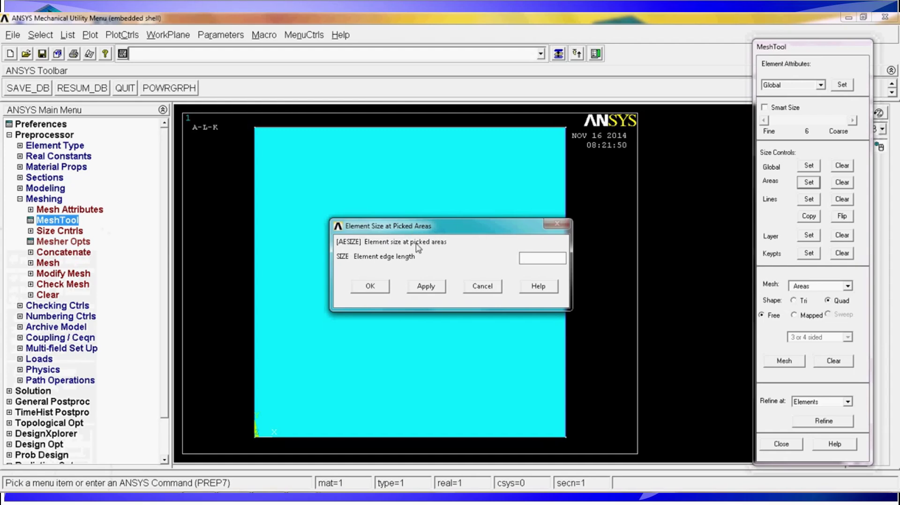
{"action": "type", "text": "0.25"}
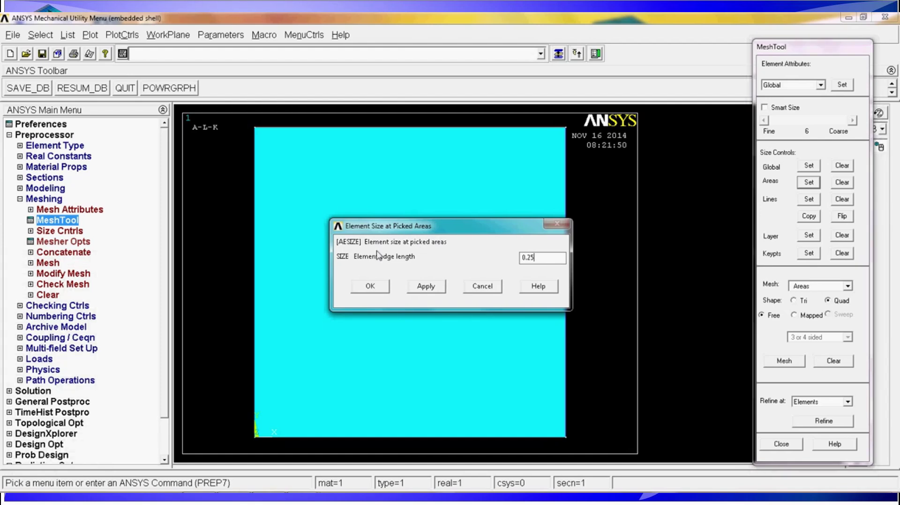
- Apply the 0.25 edge size and switch the MeshTool to mapped quad meshing
{"action": "left_click", "coordinate": [370, 287]}
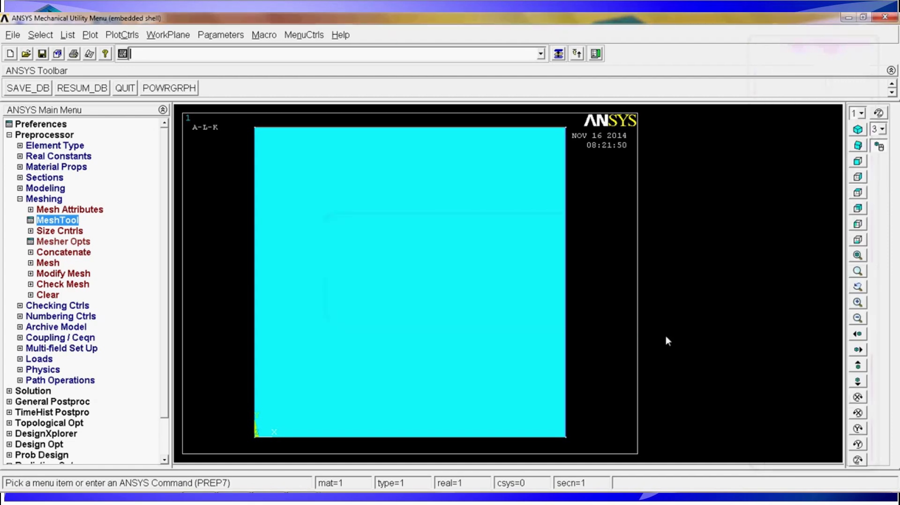
{"action": "left_click", "coordinate": [558, 54]}
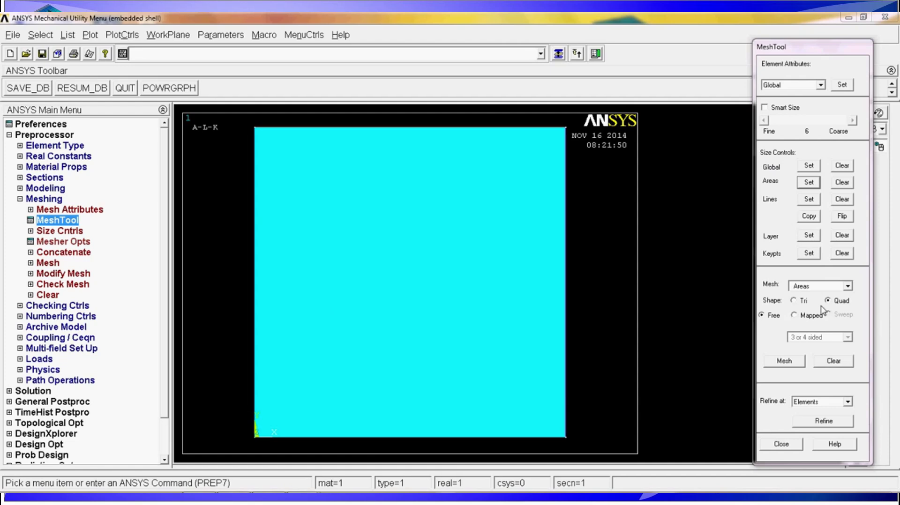
{"action": "left_click", "coordinate": [796, 316]}
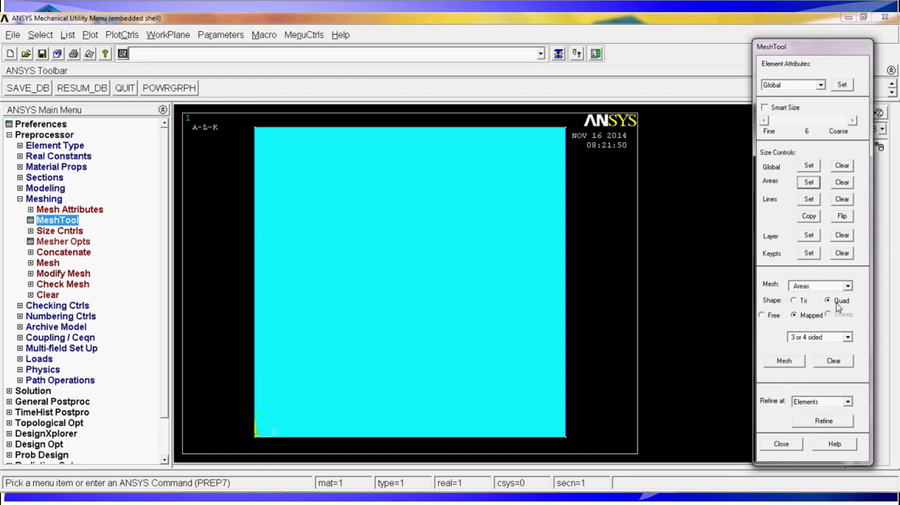
- Mesh the plate area into a 4-by-4 grid of 16 mapped quadrilaterals
{"action": "left_click", "coordinate": [793, 364]}
{"action": "left_click", "coordinate": [422, 263]}
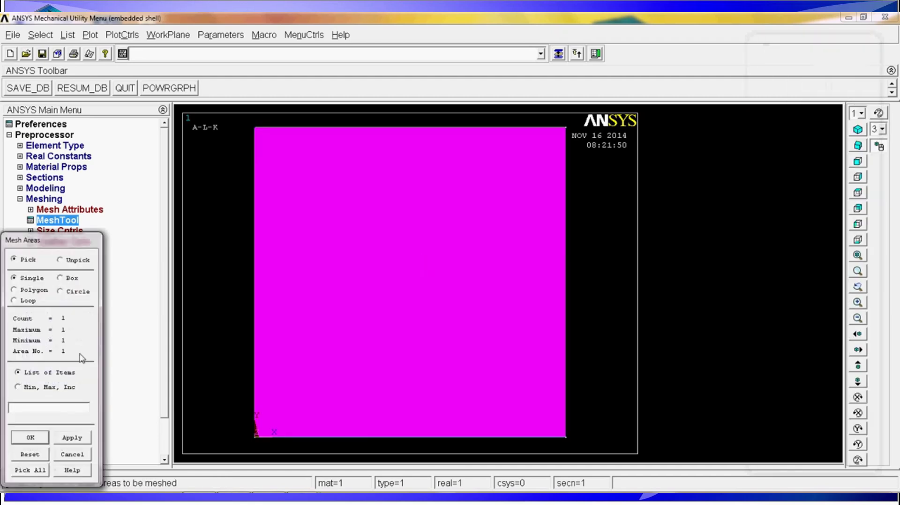
{"action": "left_click", "coordinate": [30, 438]}
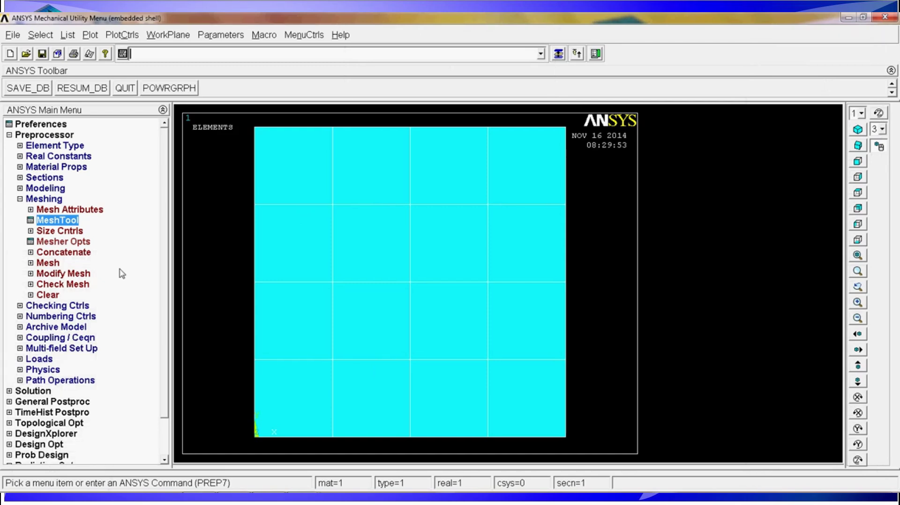
{"action": "left_click", "coordinate": [47, 199]}
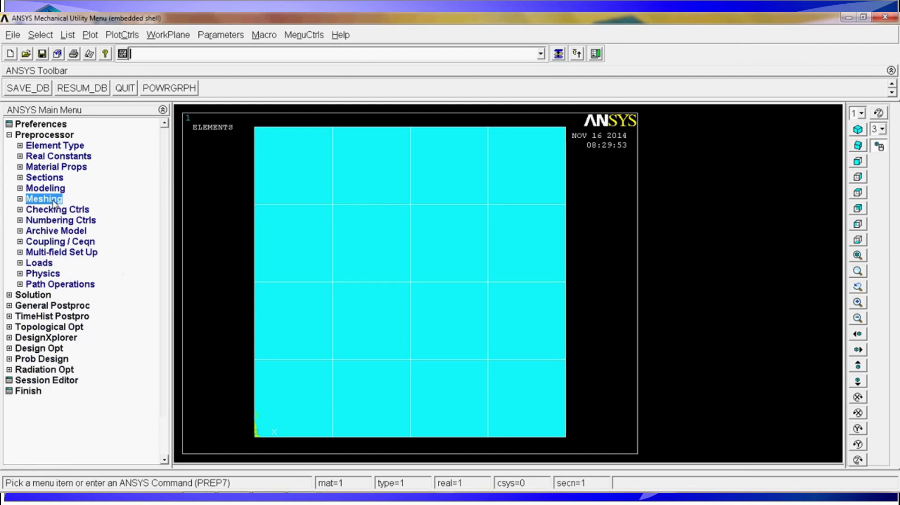
- Start a new Static analysis type in the Solution processor
{"action": "left_click", "coordinate": [38, 300]}
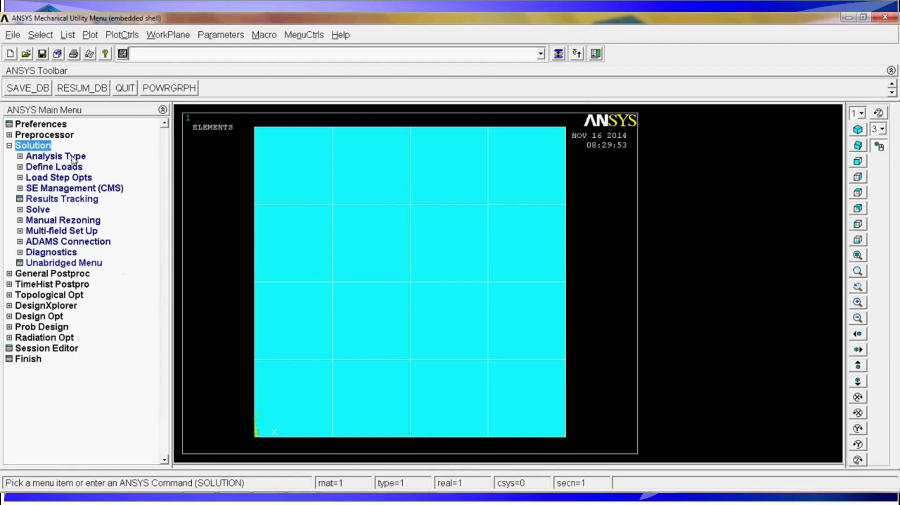
{"action": "left_click", "coordinate": [74, 158]}
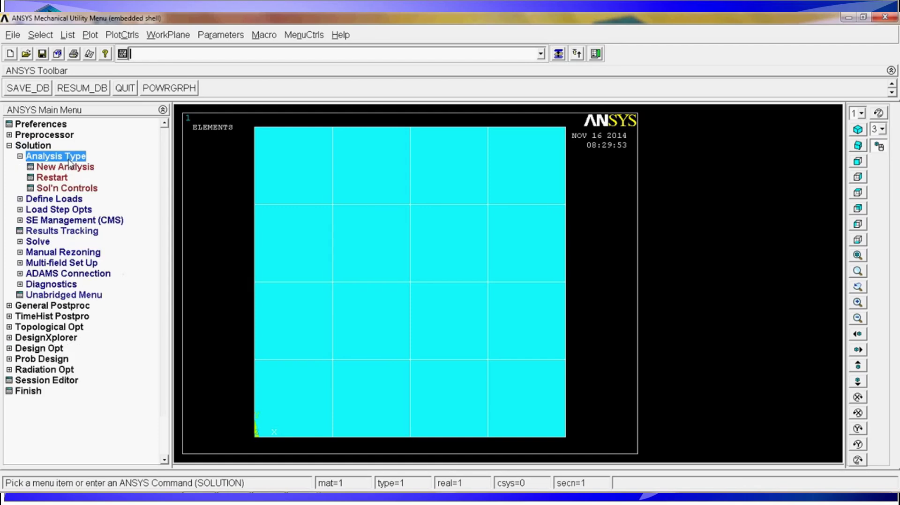
{"action": "left_click", "coordinate": [73, 171]}
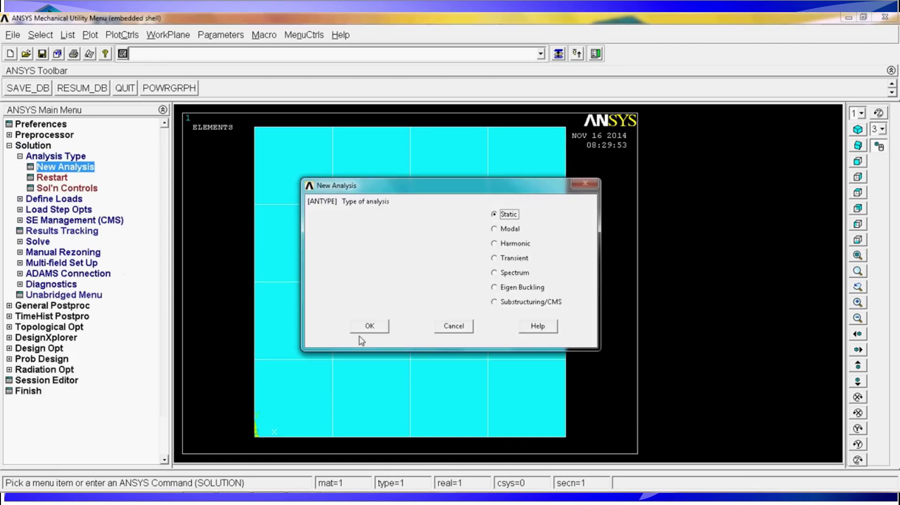
{"action": "left_click", "coordinate": [370, 326]}
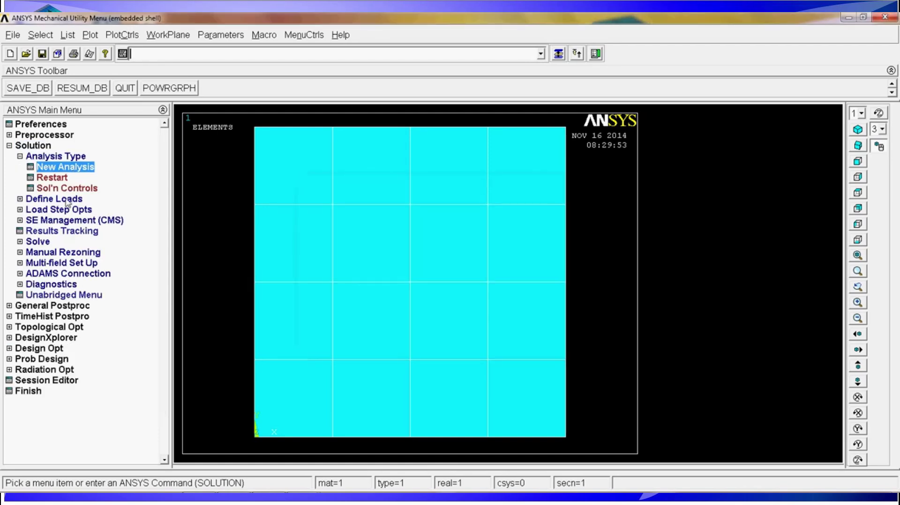
{"action": "left_click", "coordinate": [66, 200]}
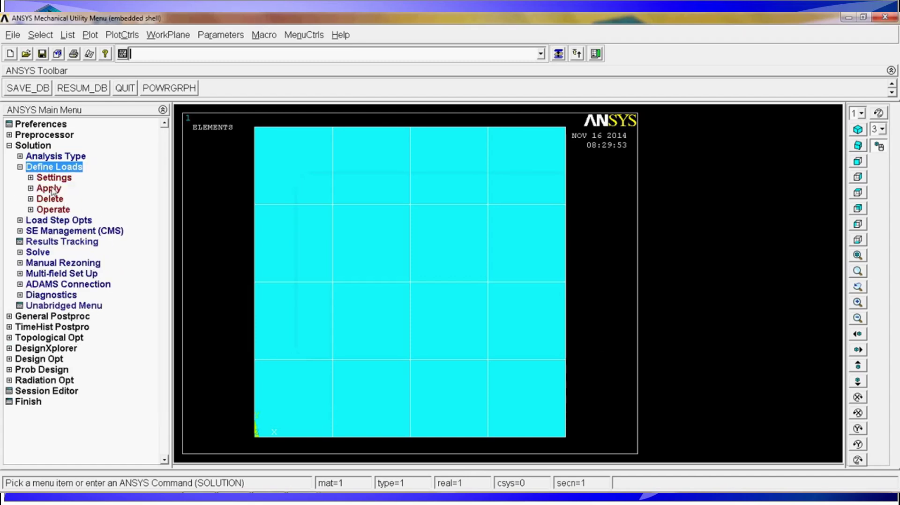
- Constrain all degrees of freedom to 0 on the plate's left edge, line 4
{"action": "left_click", "coordinate": [57, 189]}
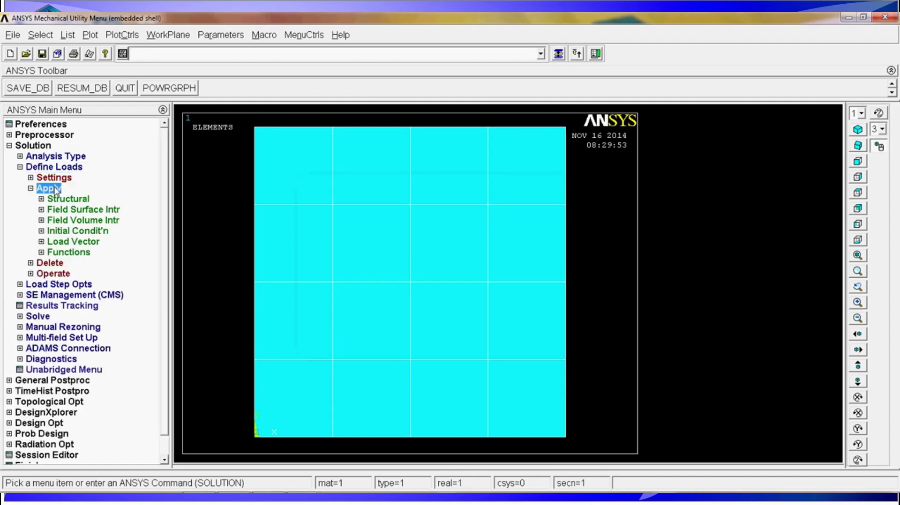
{"action": "left_click", "coordinate": [69, 200]}
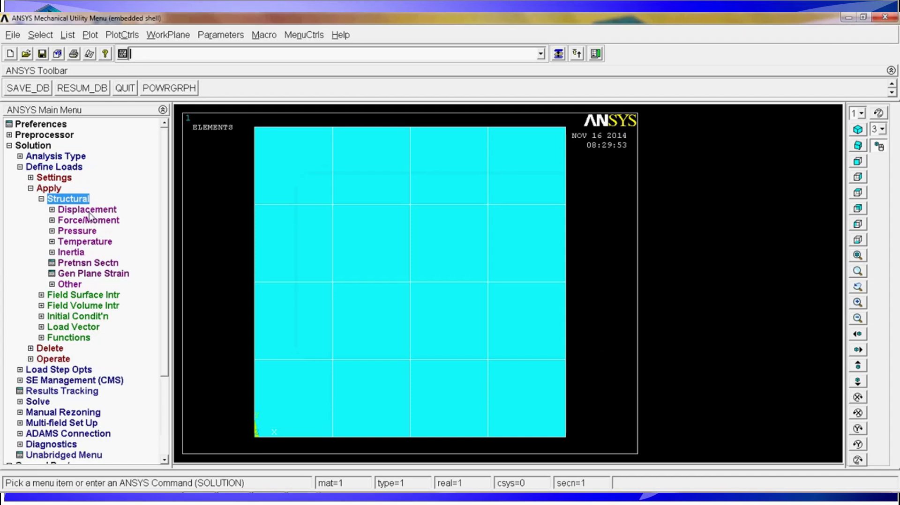
{"action": "left_click", "coordinate": [87, 211]}
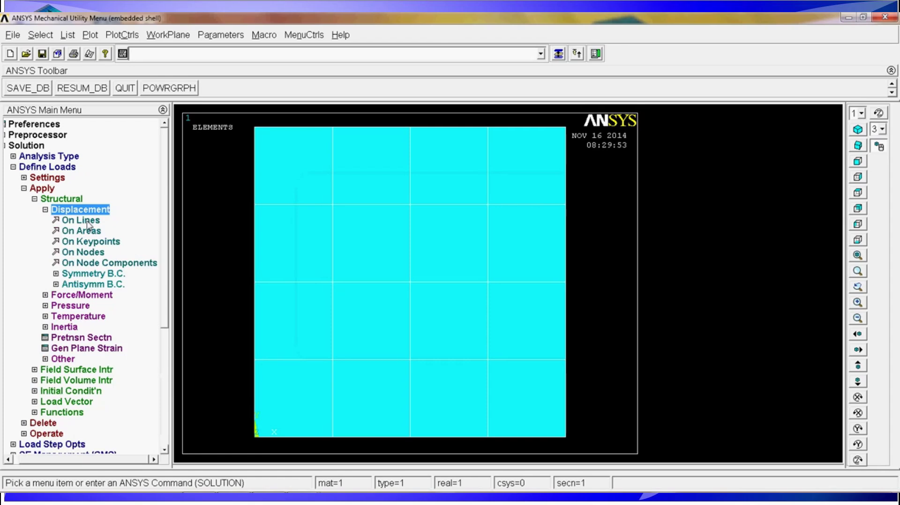
{"action": "left_click", "coordinate": [87, 222]}
{"action": "left_click", "coordinate": [254, 205]}
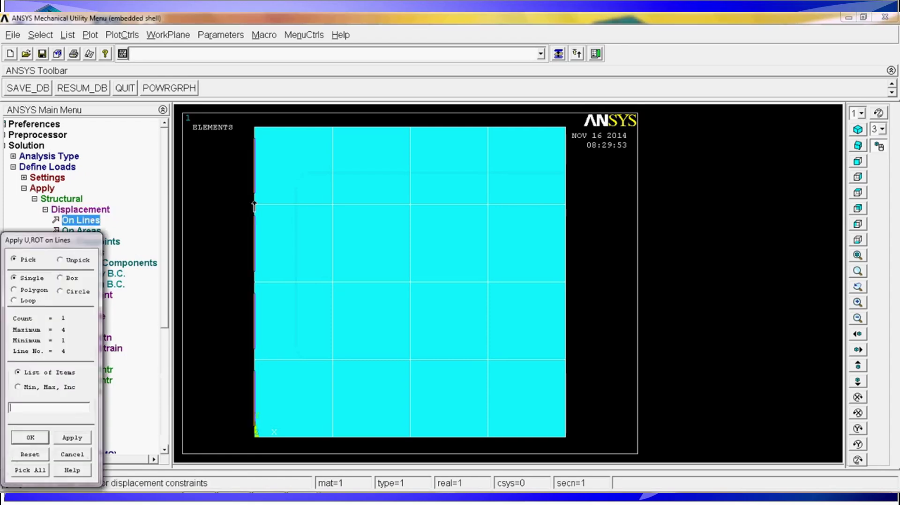
{"action": "left_click", "coordinate": [30, 438]}
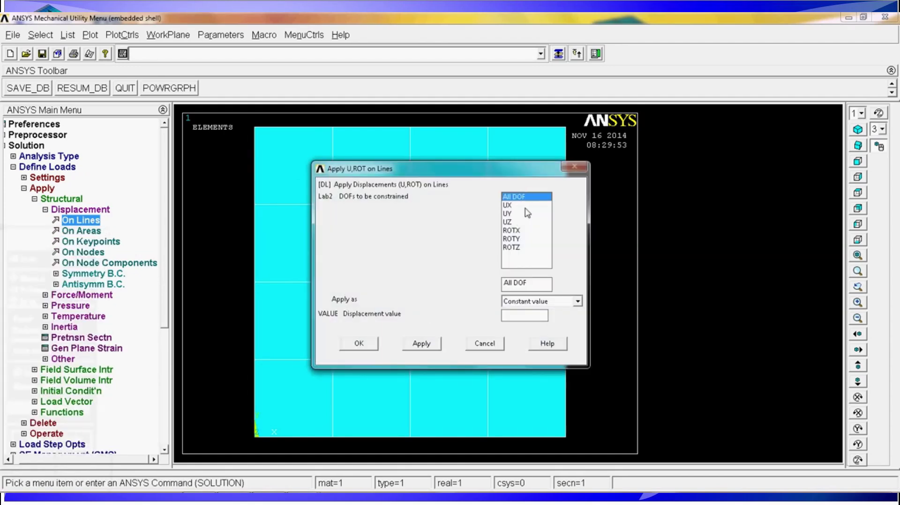
{"action": "left_click", "coordinate": [525, 311]}
{"action": "type", "text": "0"}
{"action": "left_click", "coordinate": [368, 349]}
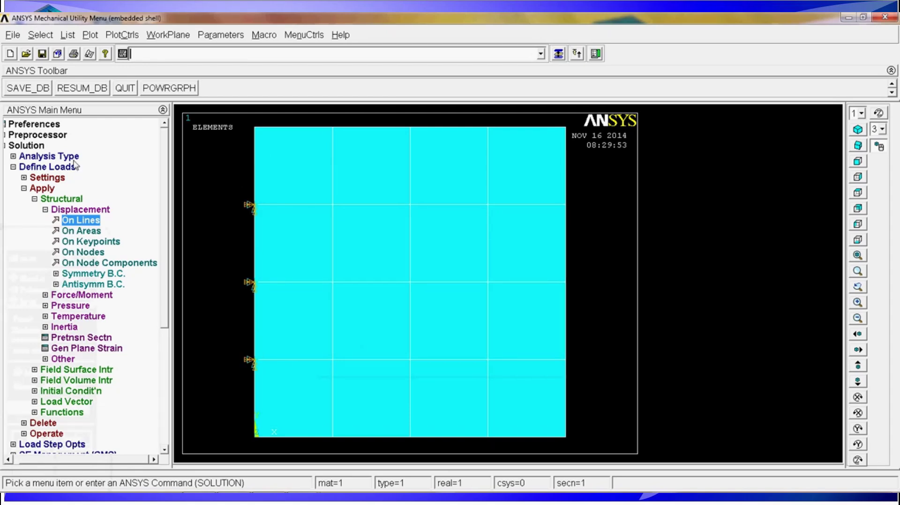
- Pick the plate's bottom-right and top-right corner keypoints for a force load
{"action": "left_click", "coordinate": [83, 211]}
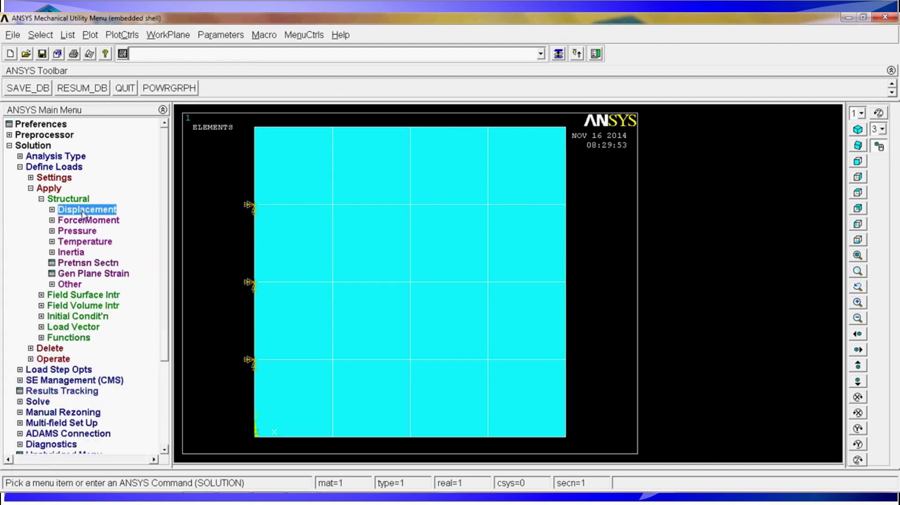
{"action": "left_click", "coordinate": [82, 211]}
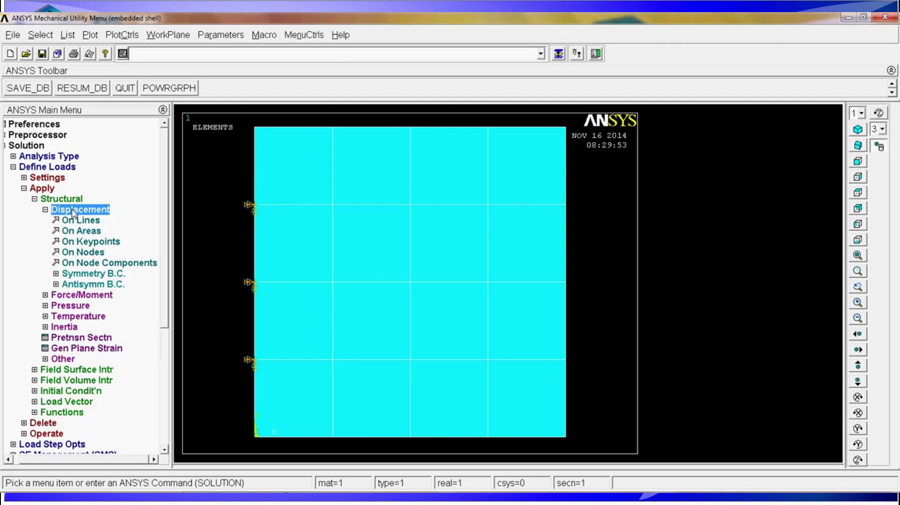
{"action": "left_click", "coordinate": [46, 211]}
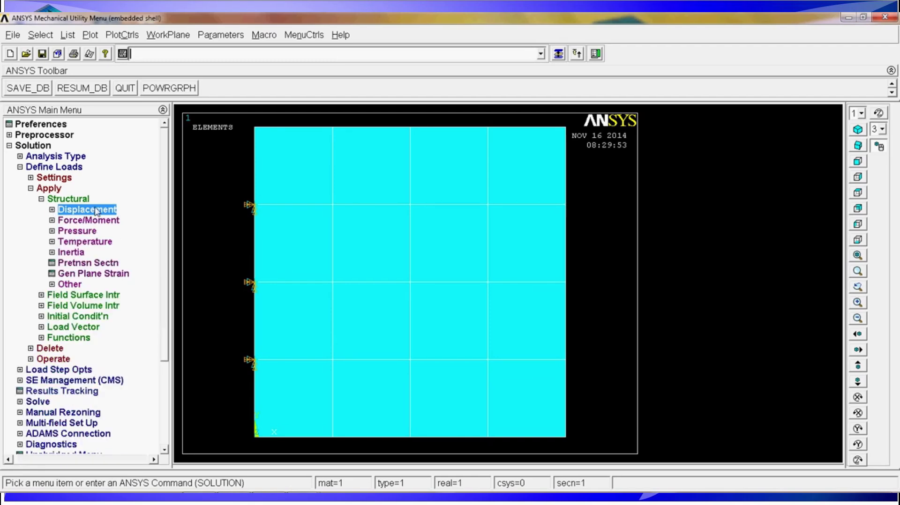
{"action": "left_click", "coordinate": [93, 222]}
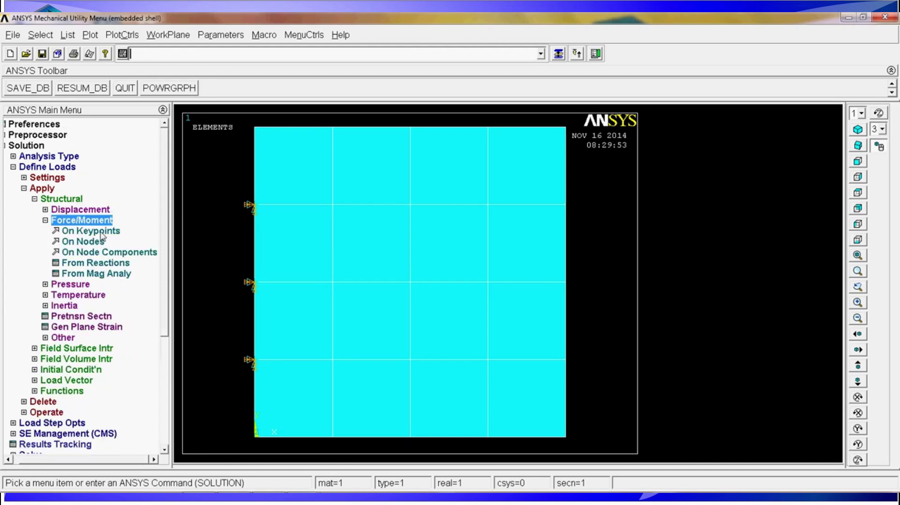
{"action": "left_click", "coordinate": [102, 235]}
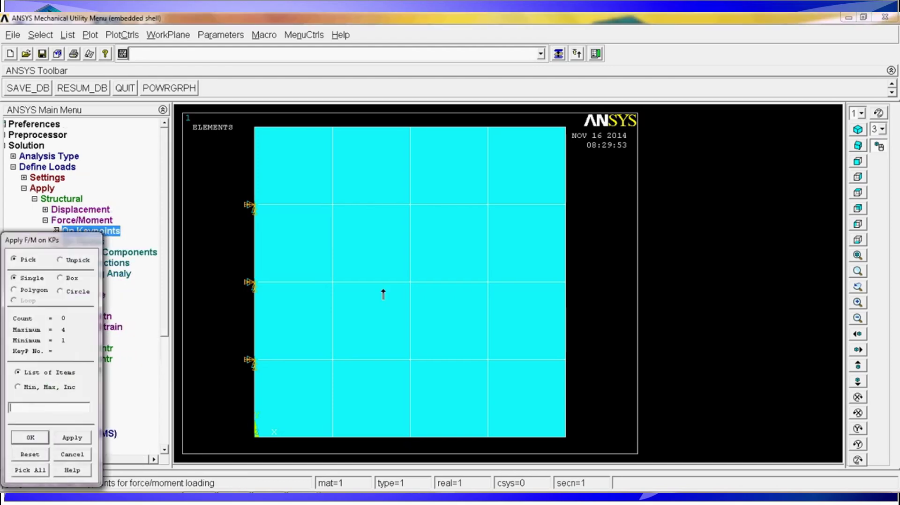
{"action": "left_click", "coordinate": [581, 432]}
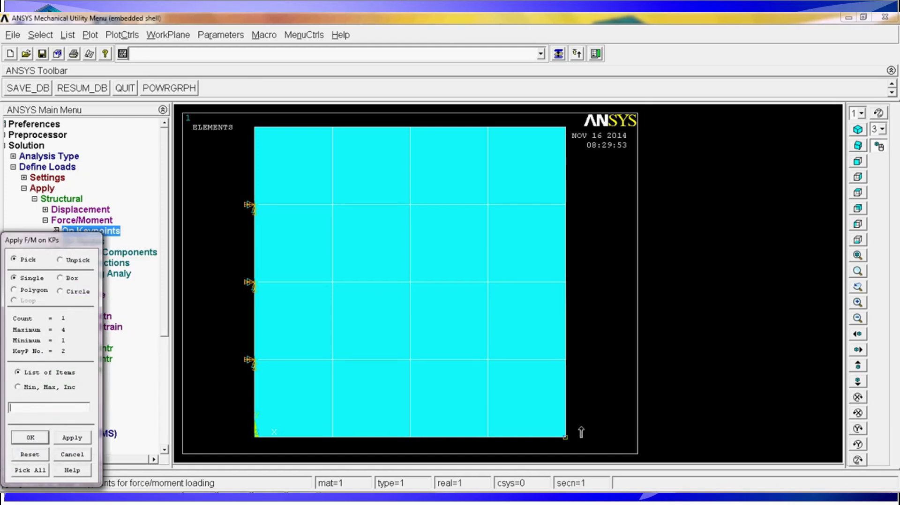
{"action": "left_click", "coordinate": [564, 133]}
{"action": "left_click", "coordinate": [30, 438]}
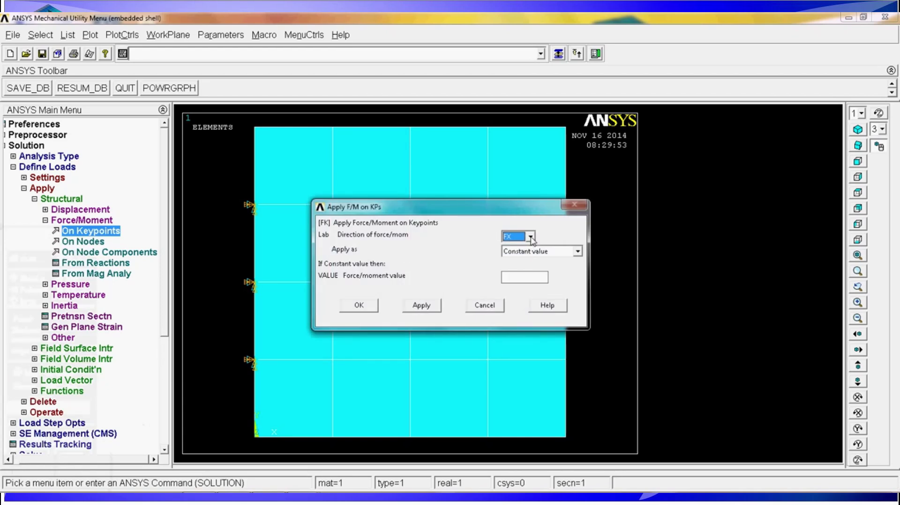
- Apply an FZ force of -100 to the picked corner keypoints
{"action": "left_click", "coordinate": [531, 237]}
{"action": "left_click", "coordinate": [513, 258]}
{"action": "left_click", "coordinate": [532, 240]}
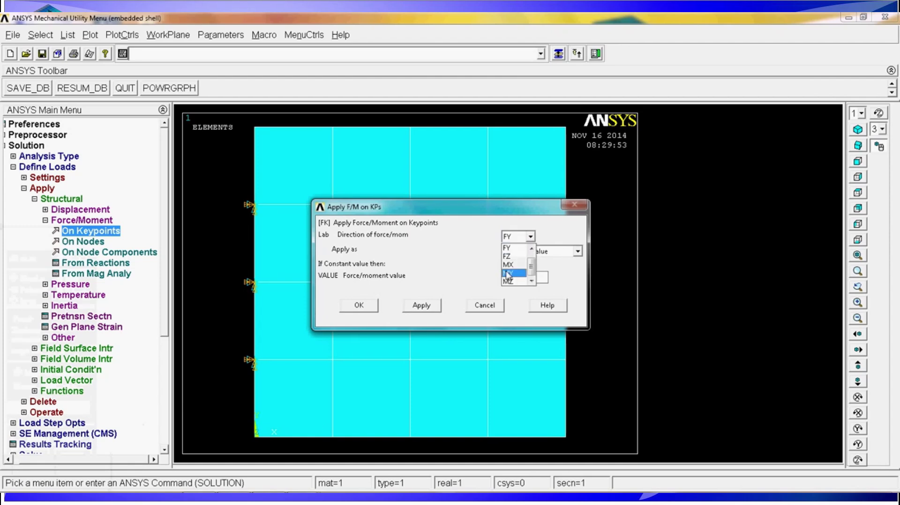
{"action": "left_click", "coordinate": [508, 256]}
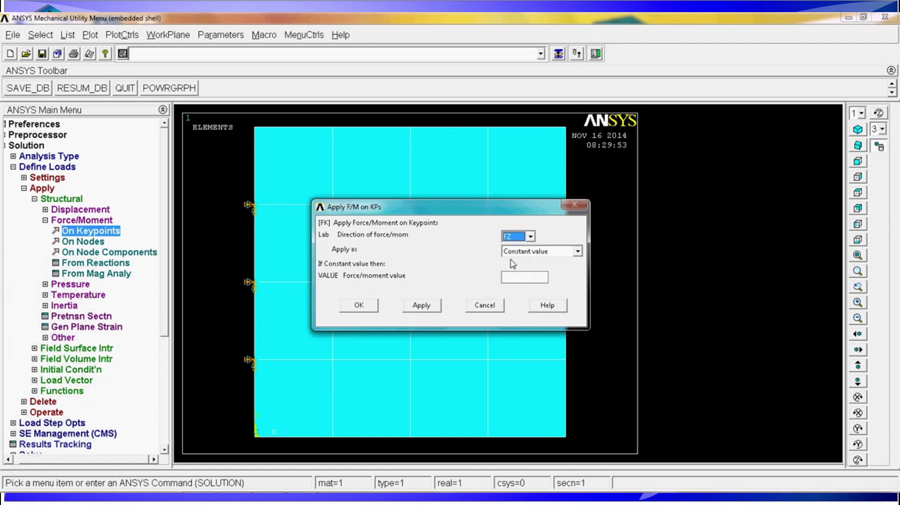
{"action": "left_click", "coordinate": [522, 276]}
{"action": "type", "text": "-100"}
{"action": "left_click", "coordinate": [364, 307]}
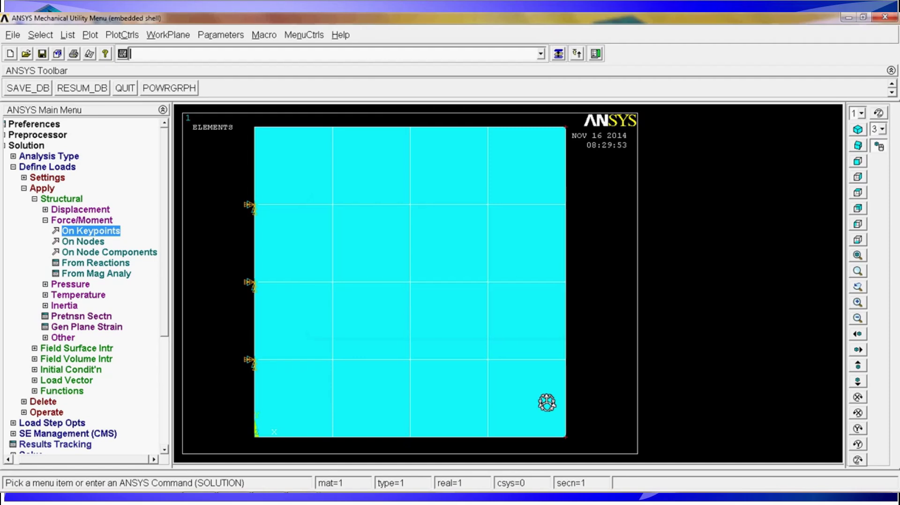
{"action": "left_click", "coordinate": [572, 437]}
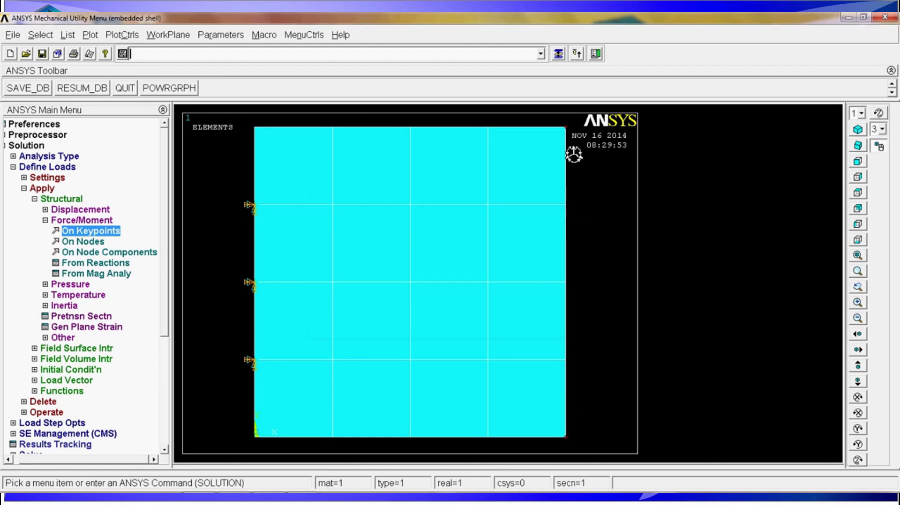
{"action": "left_click", "coordinate": [565, 127]}
- Solve the current load step and close the /STATUS listing
{"action": "left_click", "coordinate": [40, 190]}
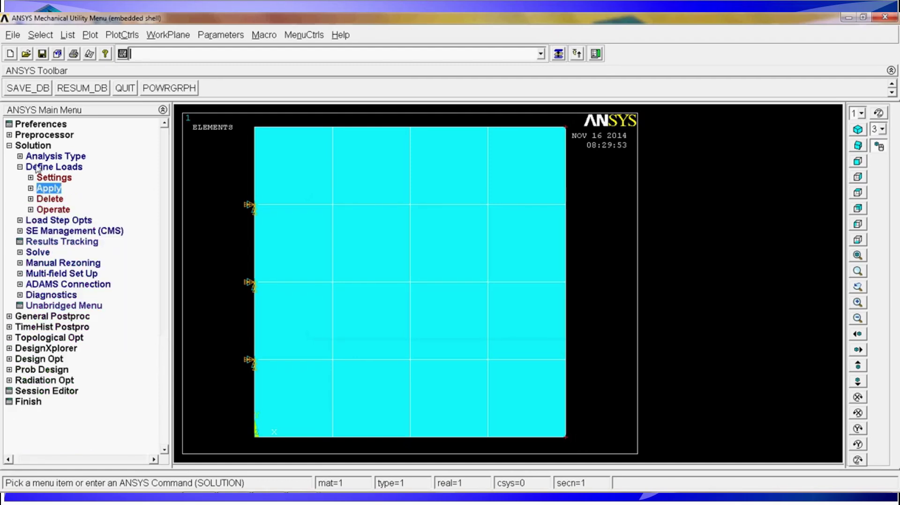
{"action": "left_click", "coordinate": [38, 168]}
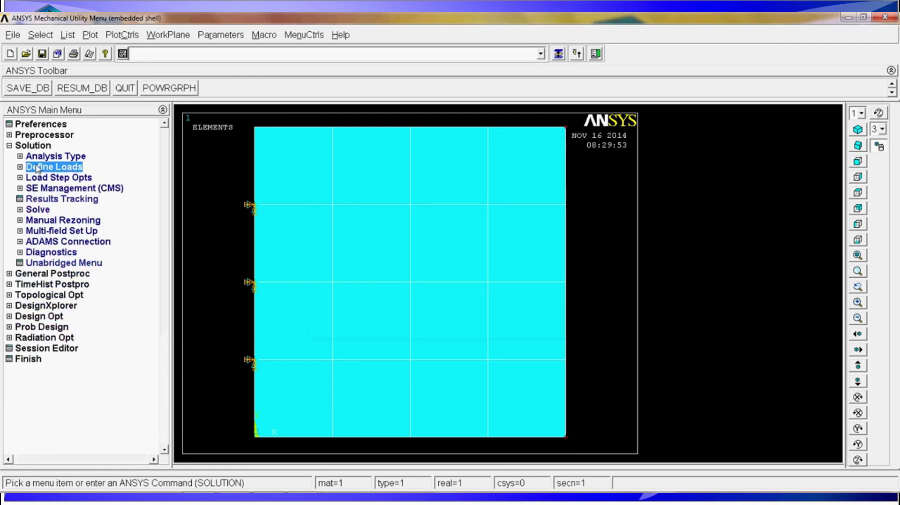
{"action": "left_click", "coordinate": [37, 211]}
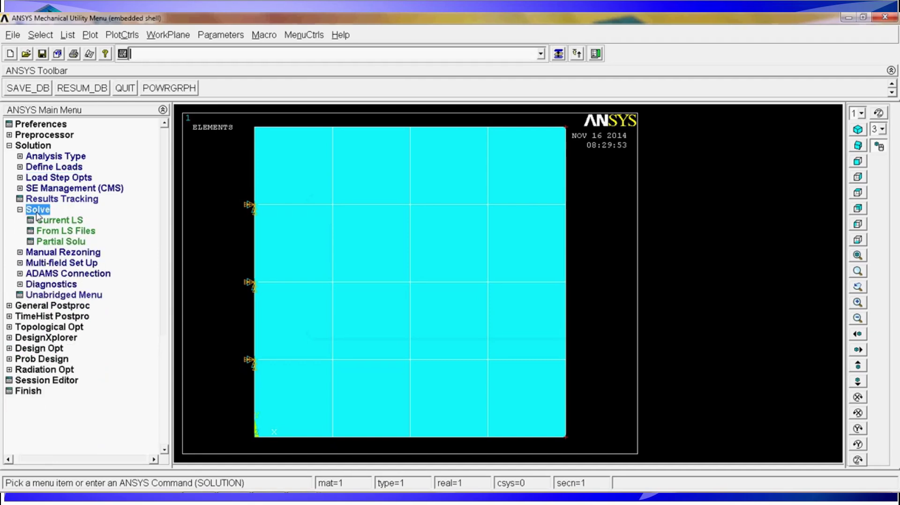
{"action": "left_click", "coordinate": [64, 222]}
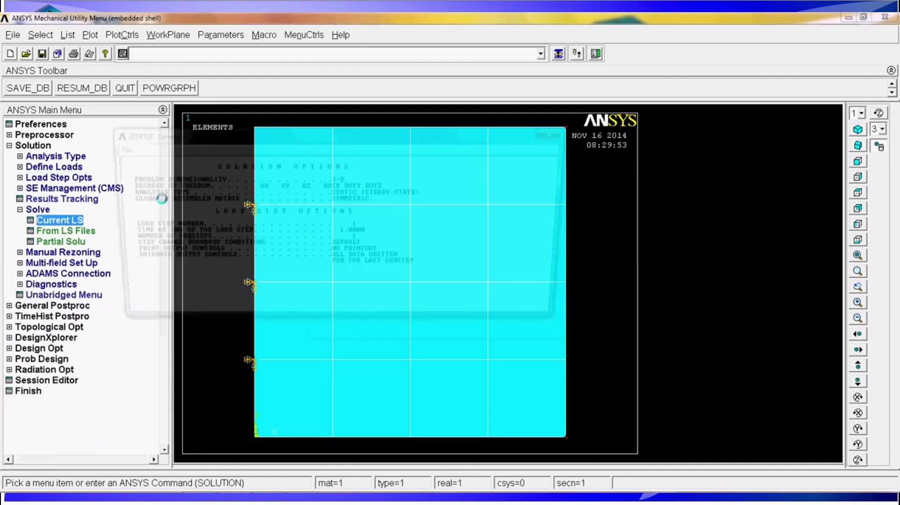
{"action": "left_click", "coordinate": [445, 310]}
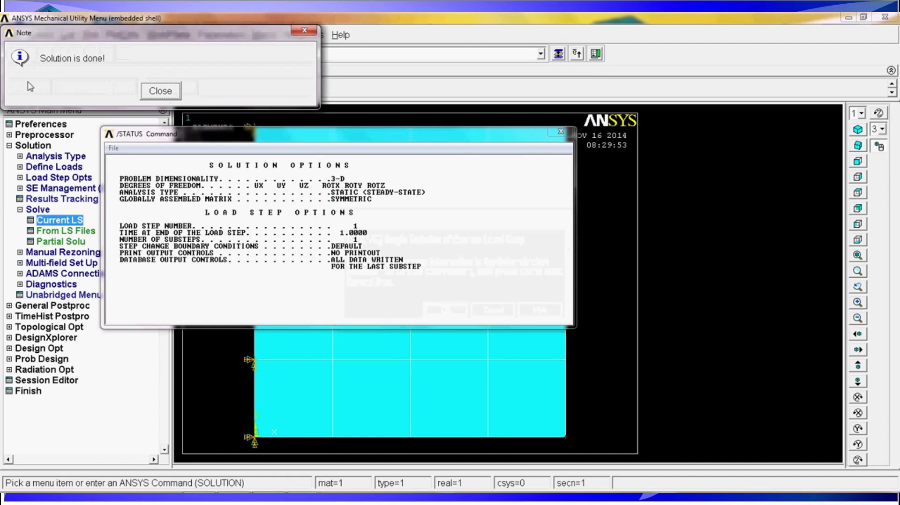
{"action": "left_click", "coordinate": [561, 131]}
- Read result set 1 (load step 1, time 1.0) by pick in General Postproc
{"action": "left_click", "coordinate": [162, 91]}
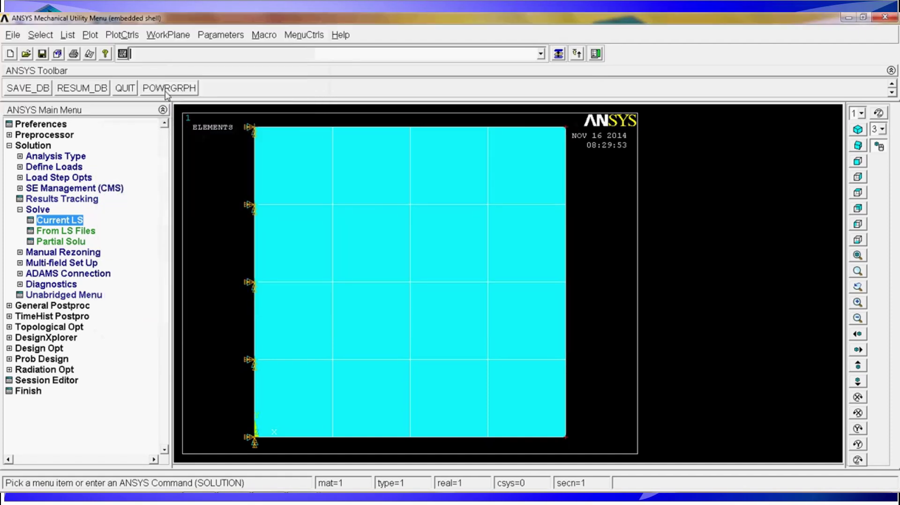
{"action": "left_click", "coordinate": [68, 307]}
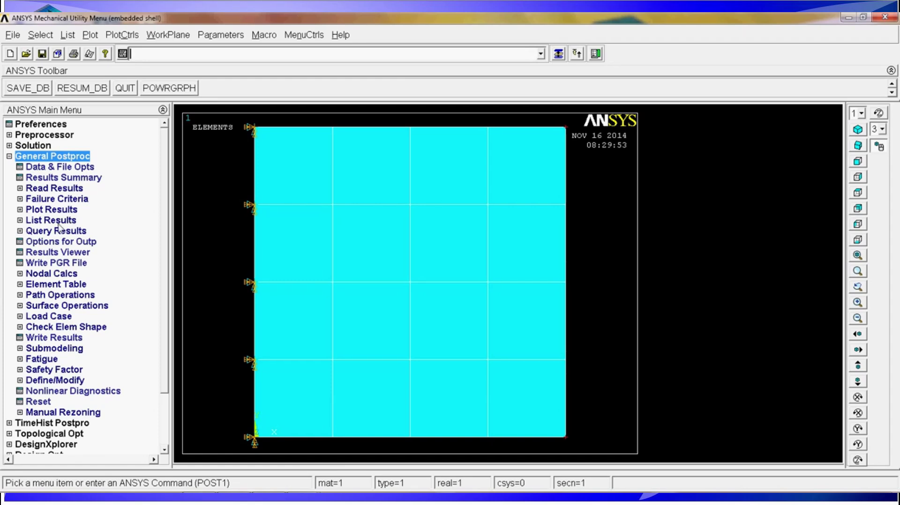
{"action": "left_click", "coordinate": [67, 190]}
{"action": "left_click", "coordinate": [67, 190]}
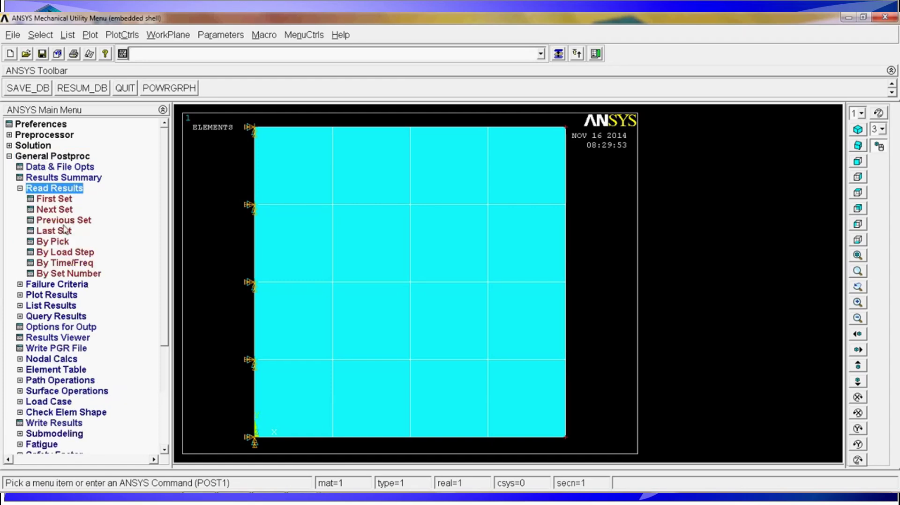
{"action": "left_click", "coordinate": [57, 243]}
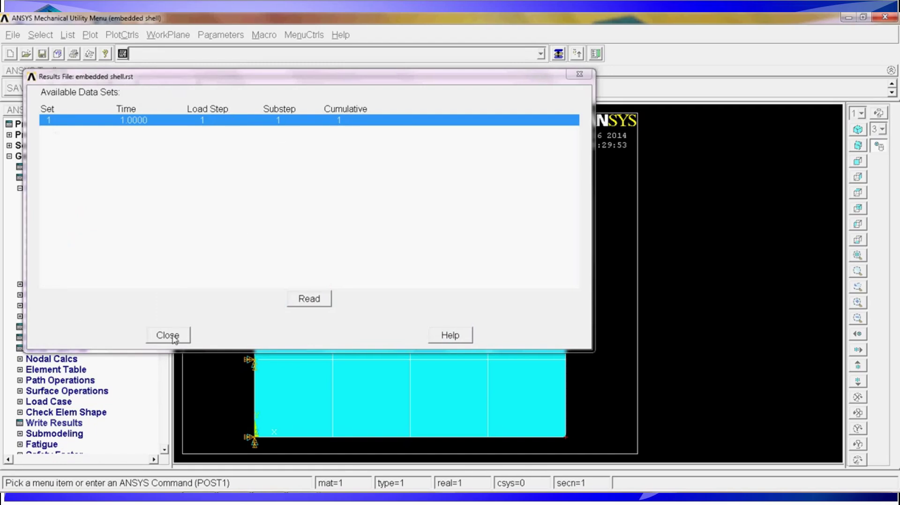
{"action": "left_click", "coordinate": [308, 305]}
{"action": "left_click", "coordinate": [187, 333]}
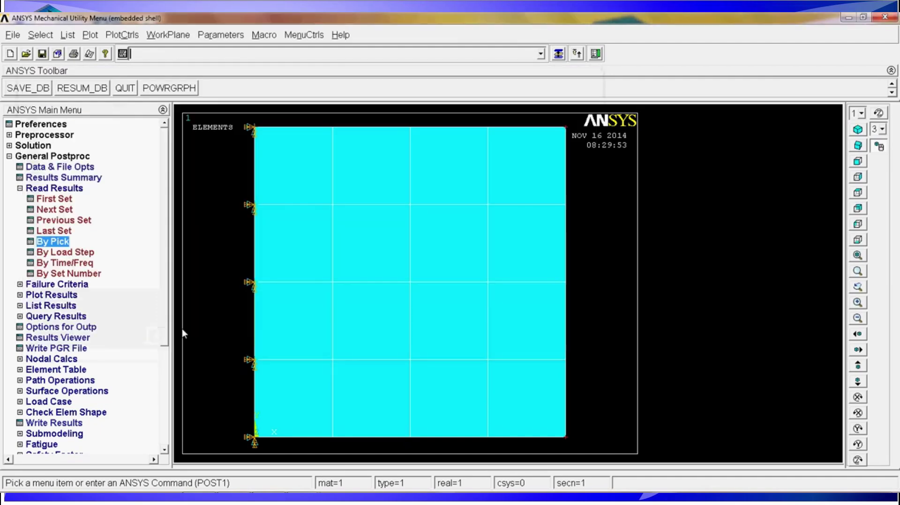
- Contour the nodal displacement vector sum (USUM, peak 0.028869) and tilt the plate to an angled view
{"action": "left_click", "coordinate": [51, 190]}
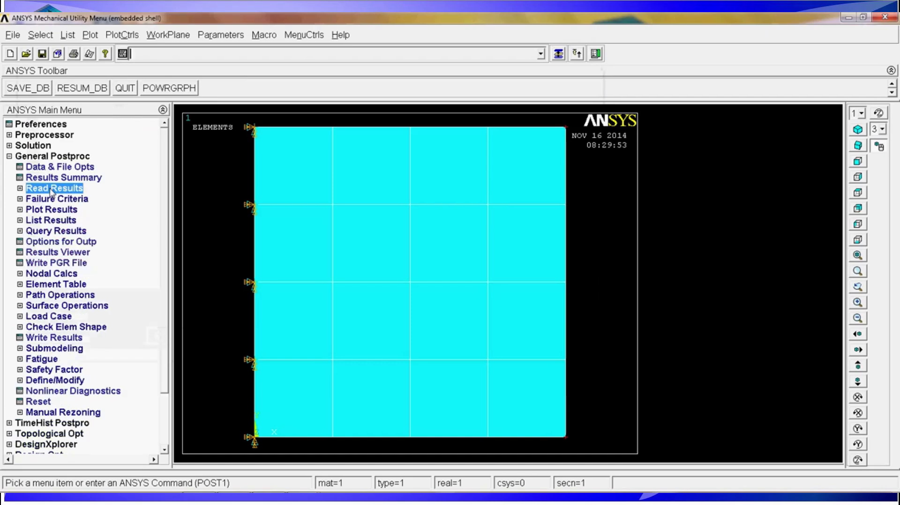
{"action": "left_click", "coordinate": [56, 212]}
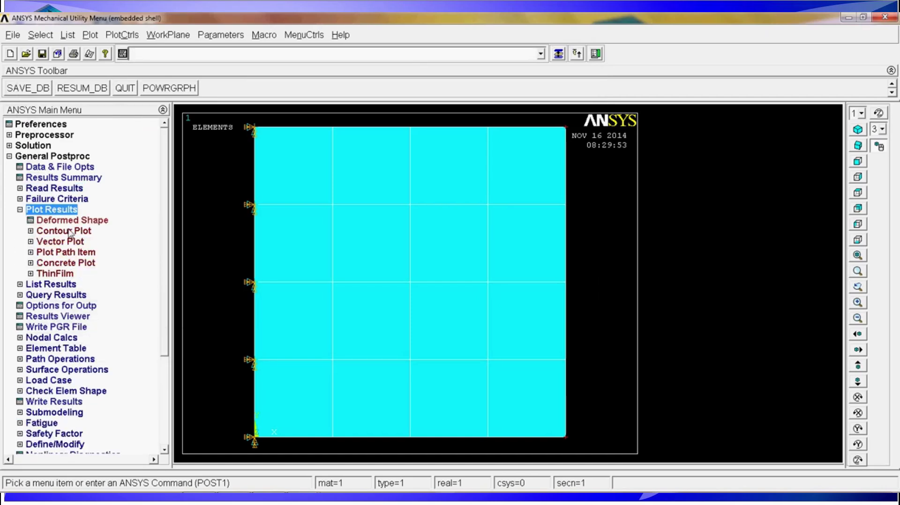
{"action": "left_click", "coordinate": [70, 232]}
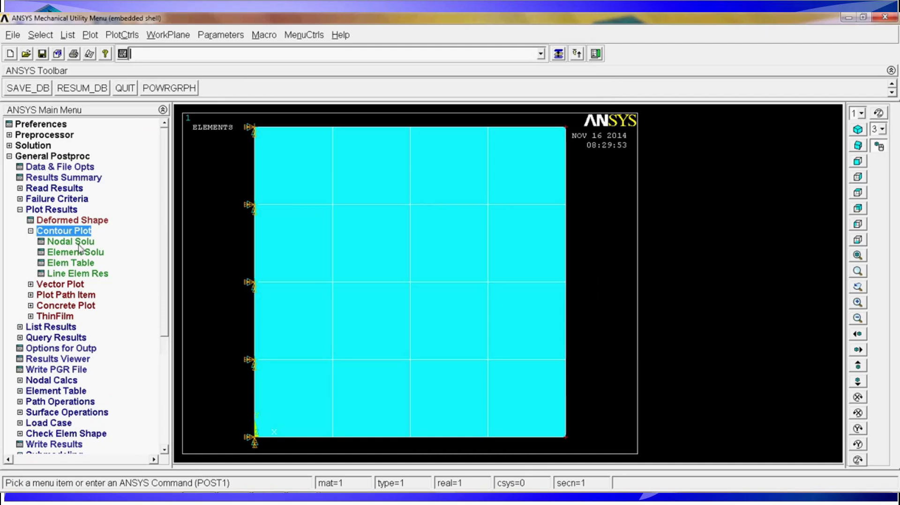
{"action": "left_click", "coordinate": [78, 243]}
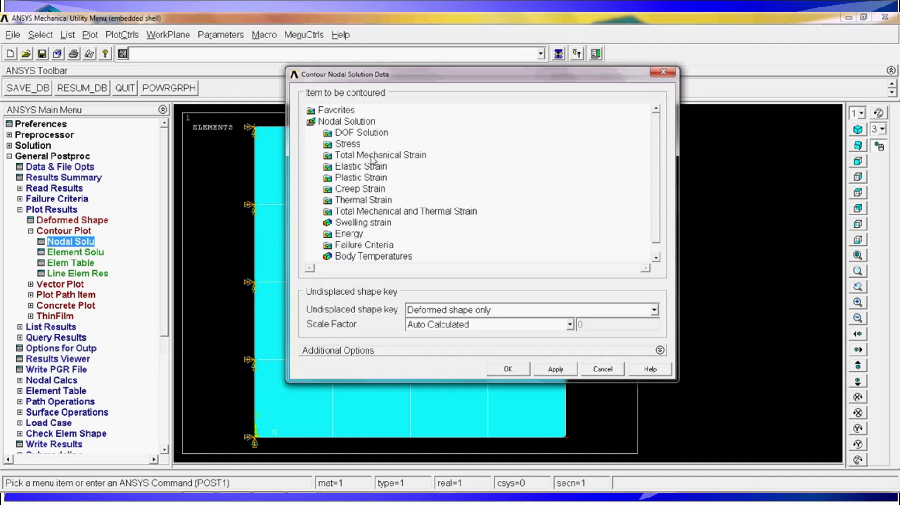
{"action": "left_click", "coordinate": [358, 133]}
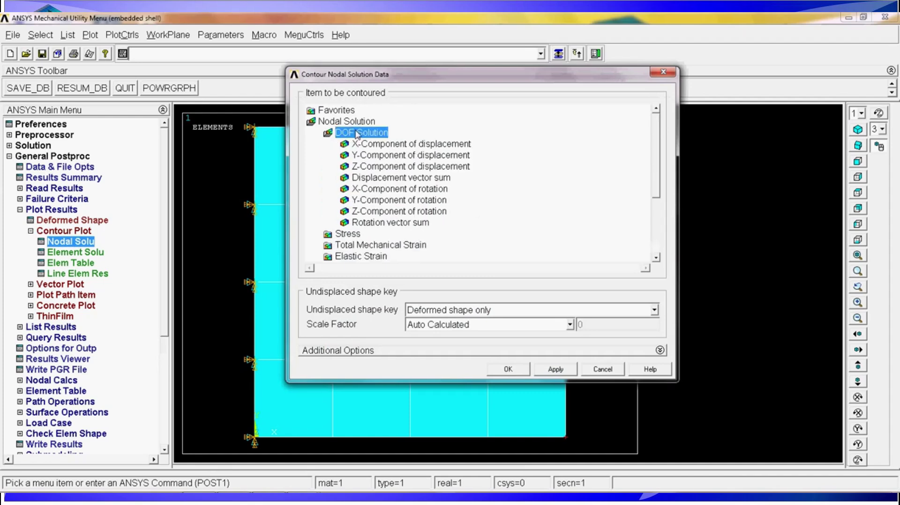
{"action": "left_click", "coordinate": [410, 178]}
{"action": "left_click", "coordinate": [506, 368]}
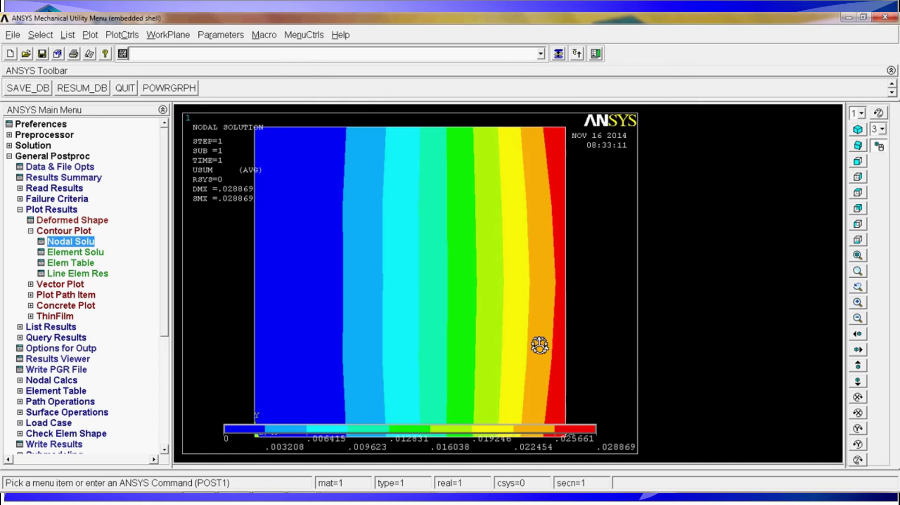
{"action": "right_click_drag", "start_coordinate": [516, 338], "coordinate": [501, 219], "text": "ctrl"}
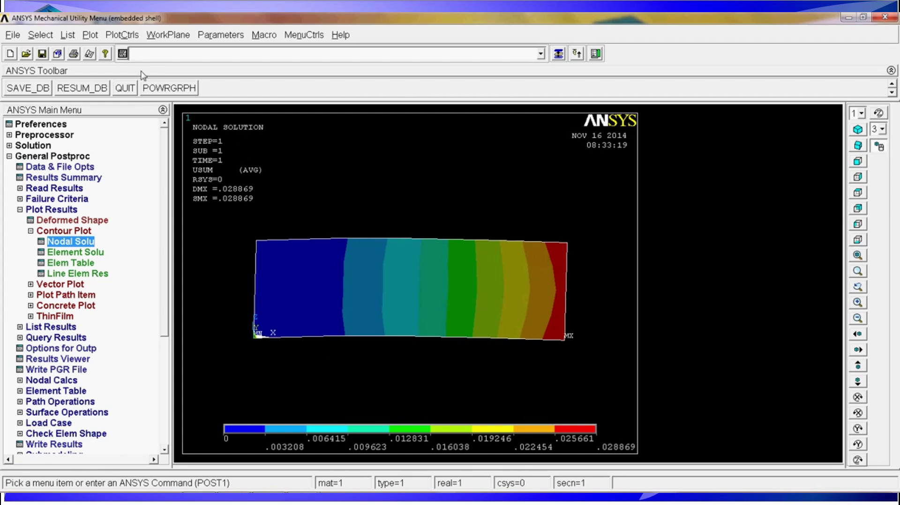
- Set element outlines to Edge Only / All with Replot so the 4-by-4 mesh edges overlay the contour
{"action": "left_click", "coordinate": [126, 39]}
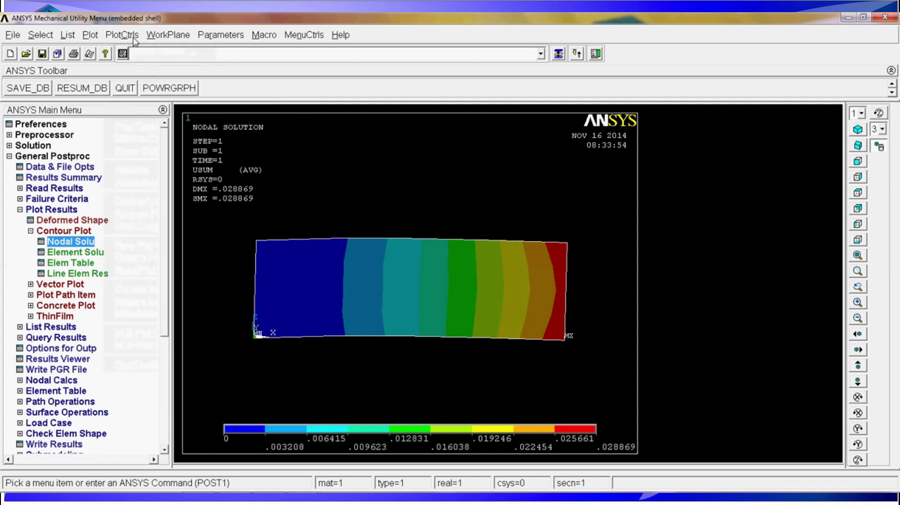
{"action": "left_click", "coordinate": [125, 36]}
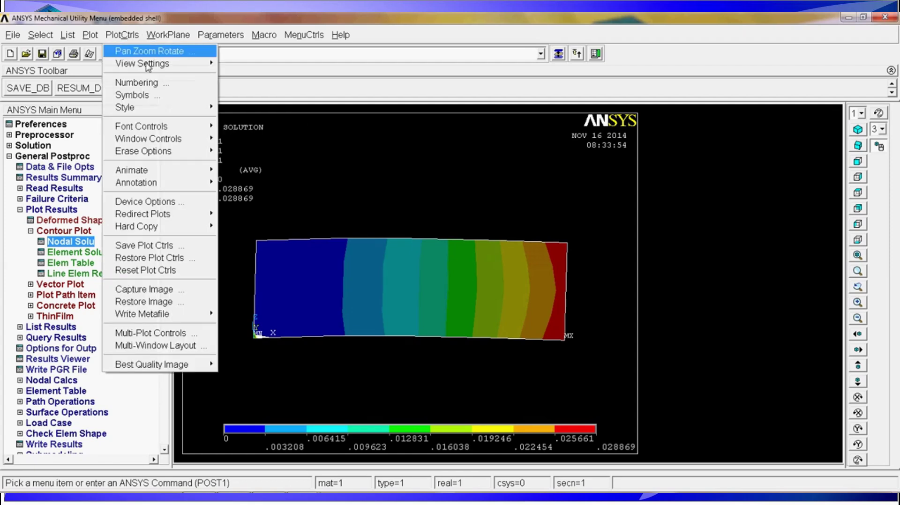
{"action": "mouse_move", "coordinate": [175, 108]}
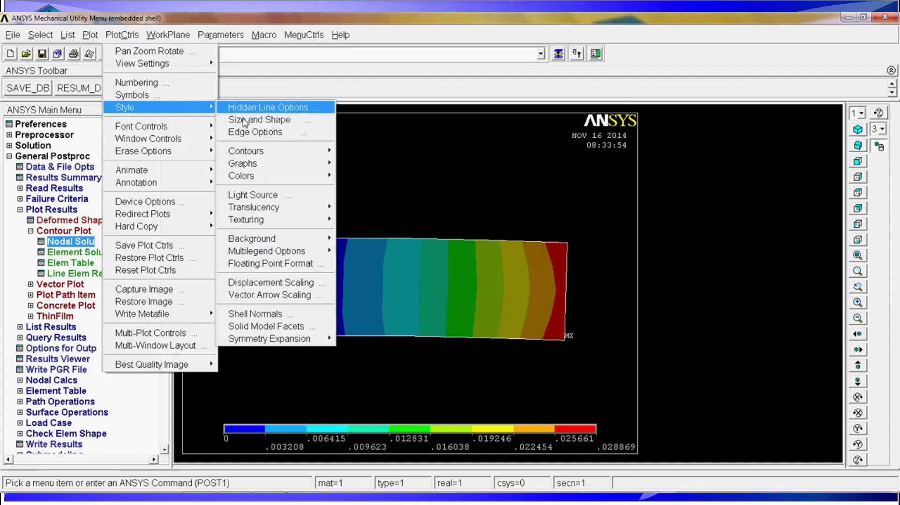
{"action": "left_click", "coordinate": [280, 134]}
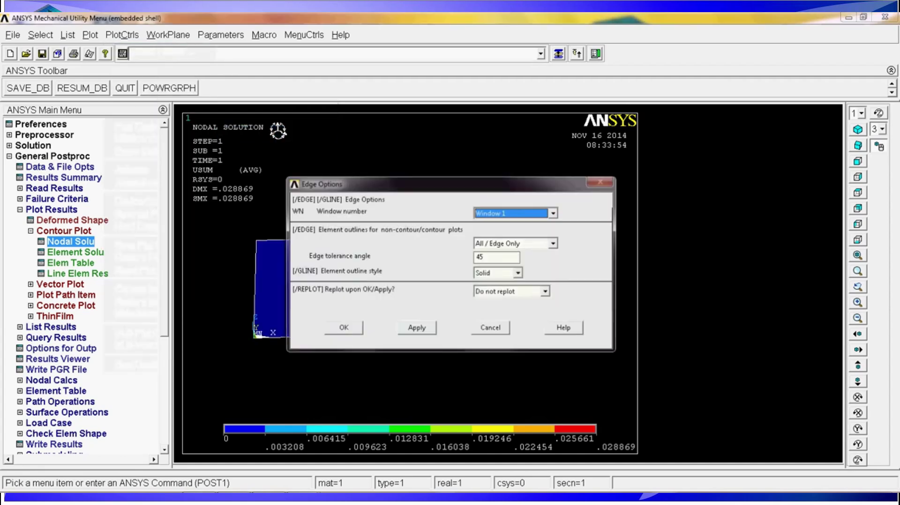
{"action": "left_click", "coordinate": [518, 244]}
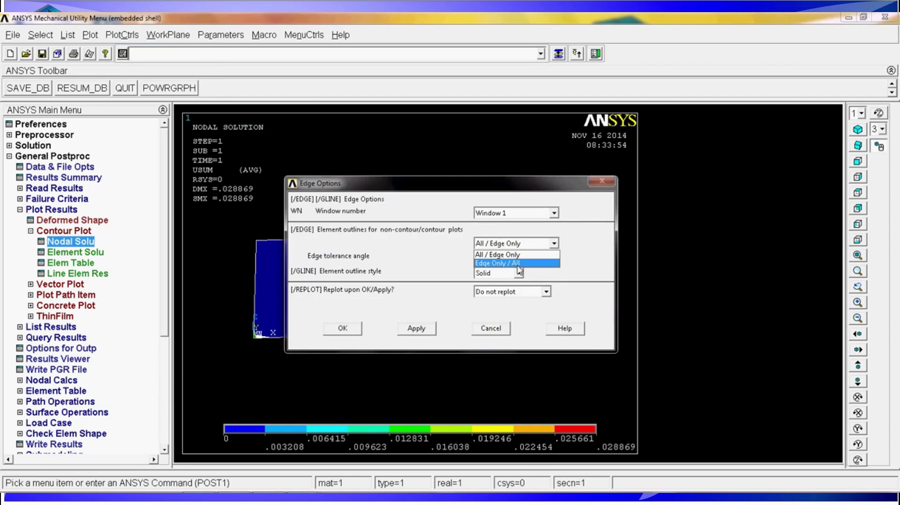
{"action": "left_click", "coordinate": [518, 263]}
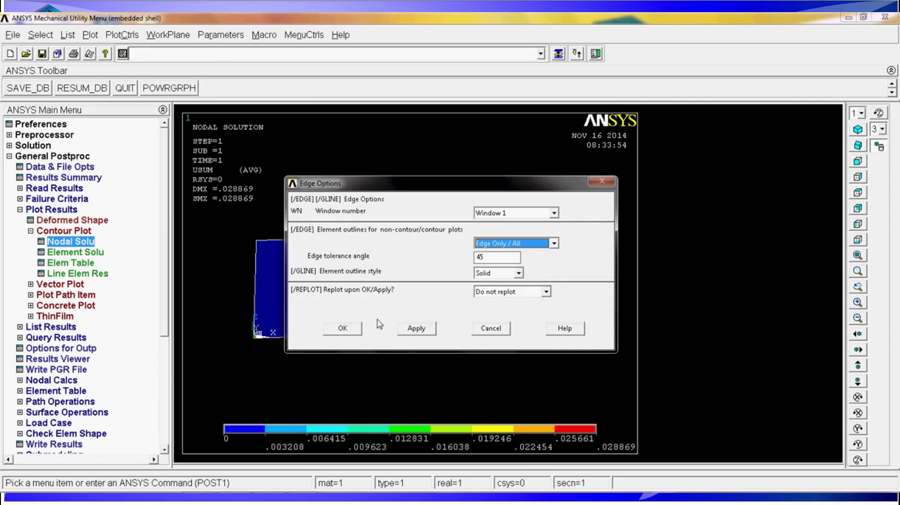
{"action": "left_click", "coordinate": [538, 295]}
{"action": "left_click", "coordinate": [492, 310]}
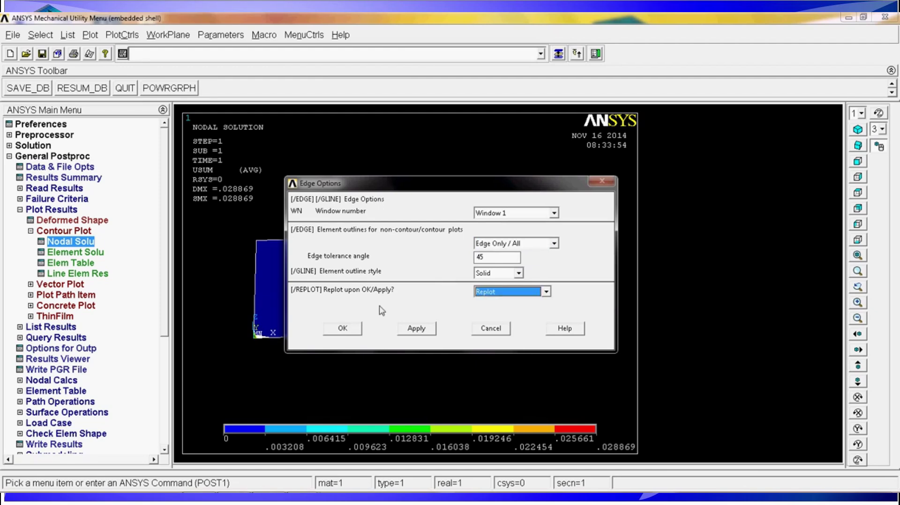
{"action": "left_click", "coordinate": [343, 329]}
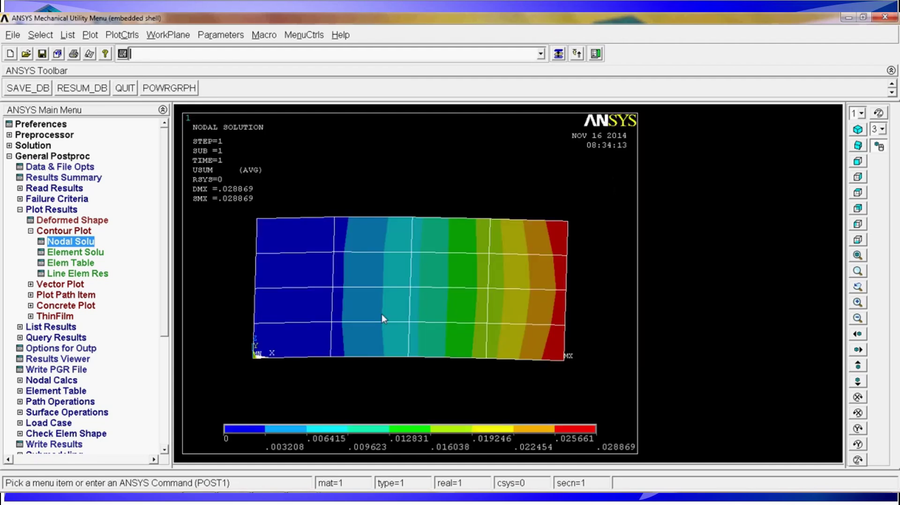
- Contour the nodal von Mises stress (SEQV), ranging from .728E+07 to .388E+08
{"action": "left_click", "coordinate": [85, 242]}
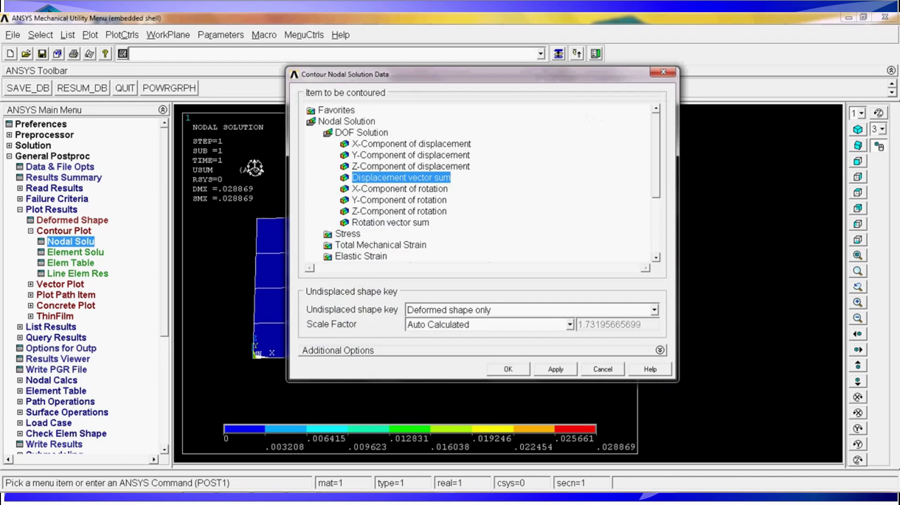
{"action": "left_click", "coordinate": [343, 133]}
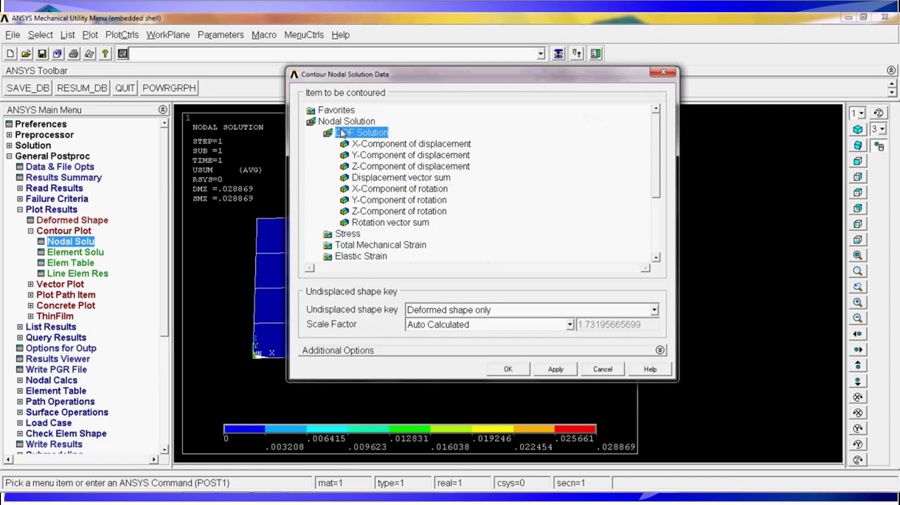
{"action": "left_click", "coordinate": [351, 133]}
{"action": "left_click", "coordinate": [350, 145]}
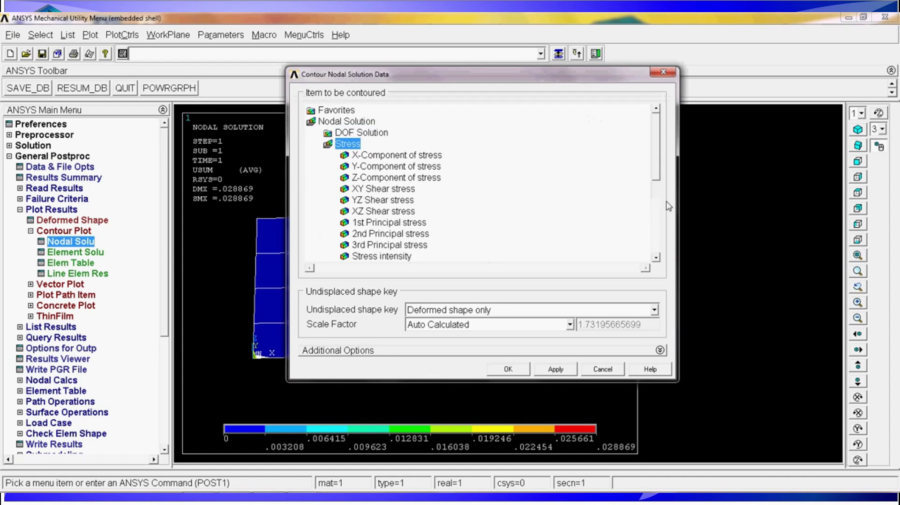
{"action": "left_click", "coordinate": [656, 257]}
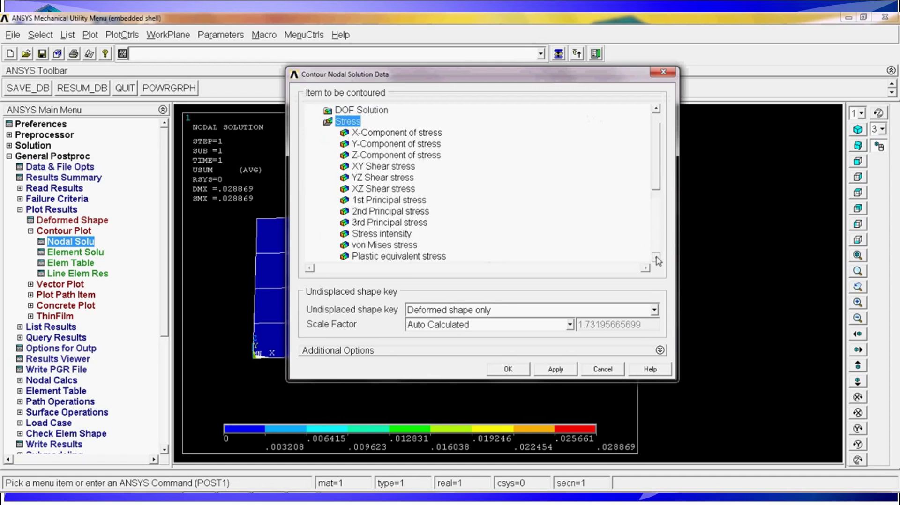
{"action": "left_click", "coordinate": [392, 246]}
{"action": "left_click", "coordinate": [509, 370]}
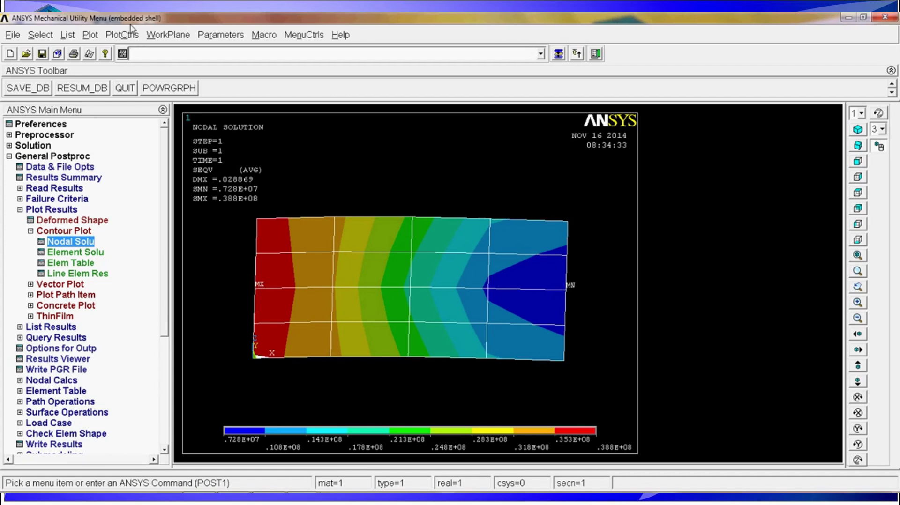
- Turn /ESHAPE on in Size and Shape so the shell elements draw with real thickness
{"action": "left_click", "coordinate": [129, 38]}
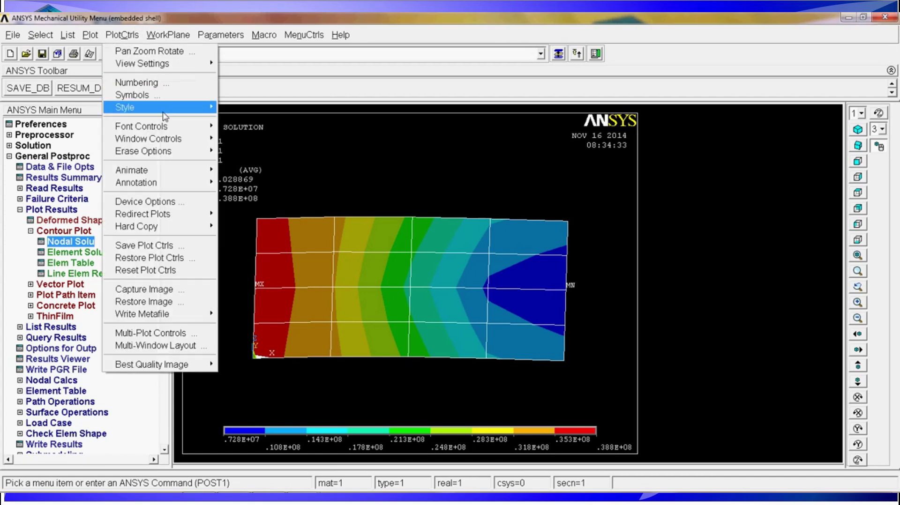
{"action": "mouse_move", "coordinate": [198, 112]}
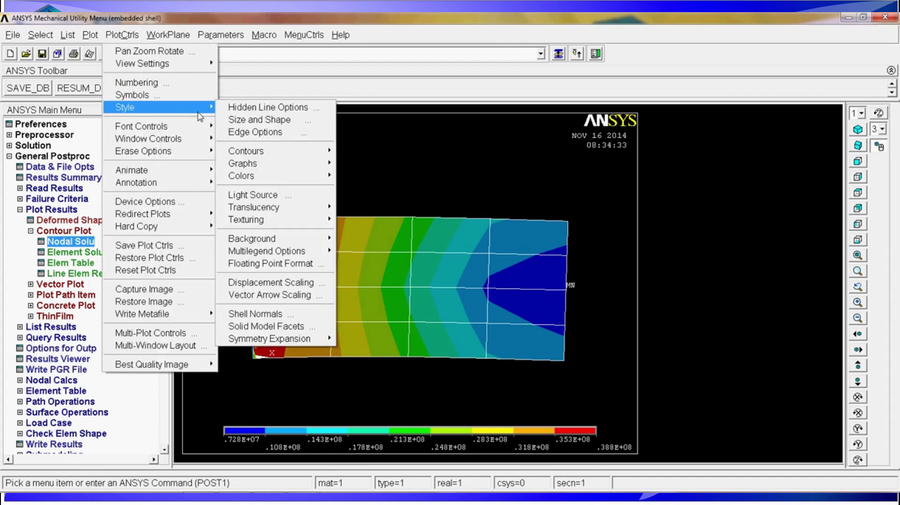
{"action": "left_click", "coordinate": [272, 122]}
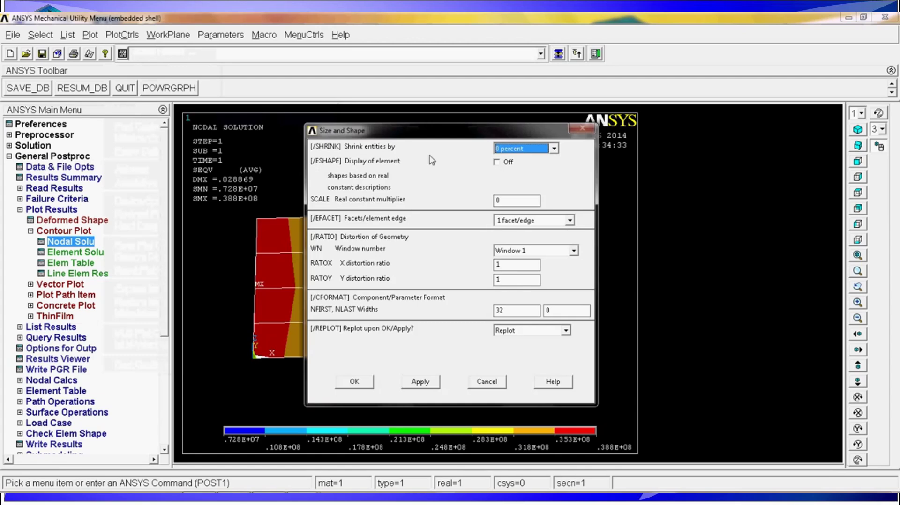
{"action": "left_click", "coordinate": [499, 163]}
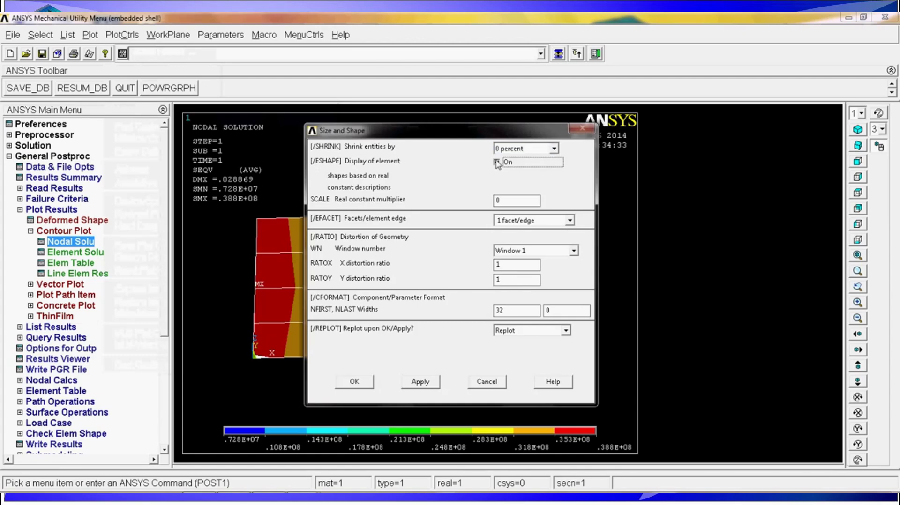
{"action": "left_click", "coordinate": [351, 382]}
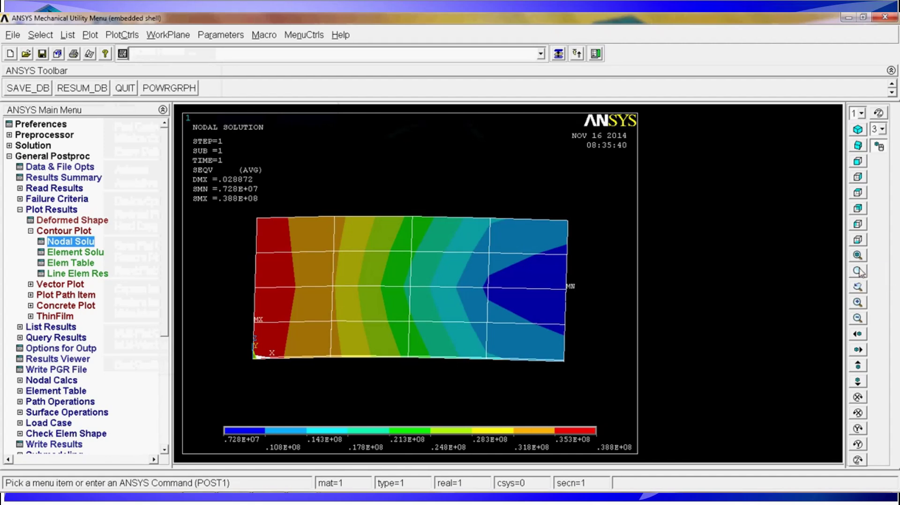
{"action": "left_click", "coordinate": [858, 271]}
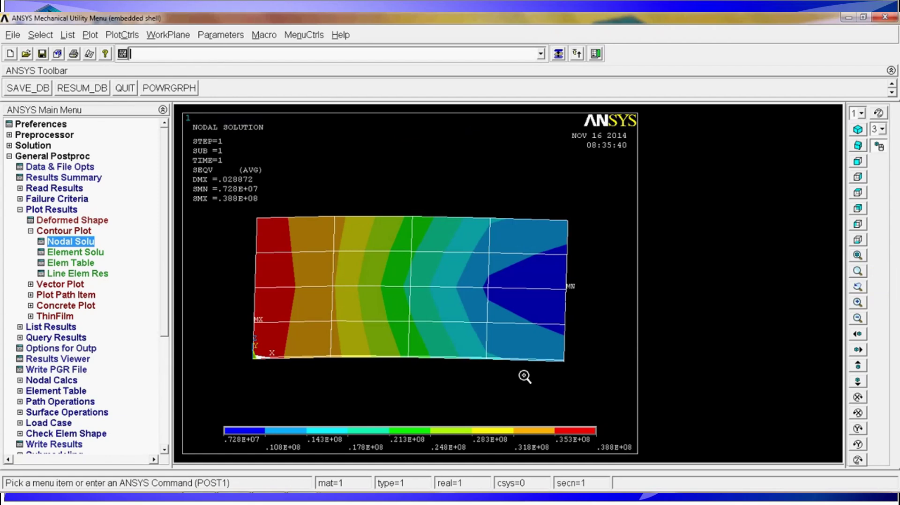
{"action": "left_click", "coordinate": [477, 352]}
{"action": "left_click", "coordinate": [491, 367]}
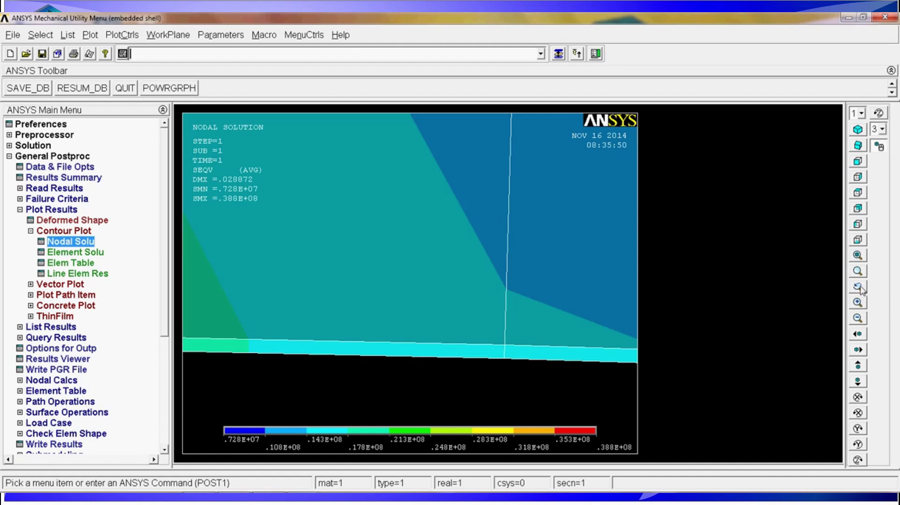
{"action": "left_click", "coordinate": [857, 288]}
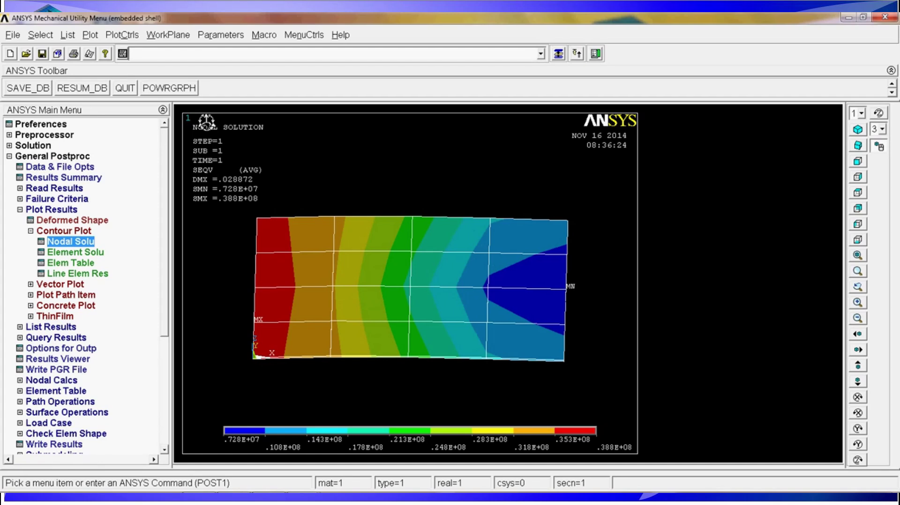
- Choose Quit - No Save! in the Exit from ANSYS dialog
{"action": "left_click", "coordinate": [132, 92]}
{"action": "left_click", "coordinate": [461, 276]}
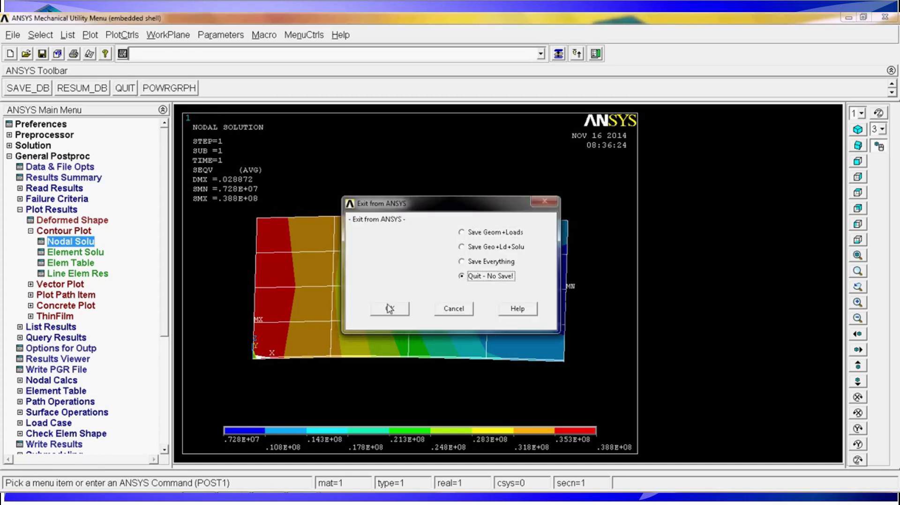